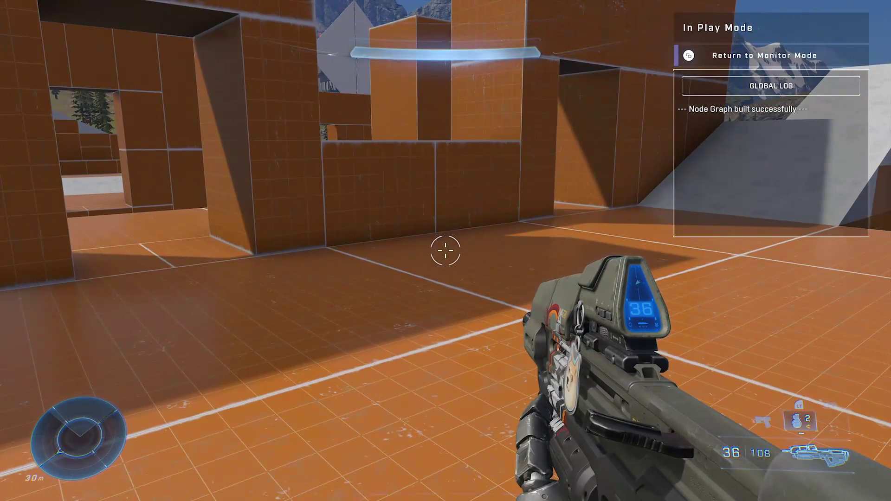
Step: Walk through the blockout map in play mode, examining its ramps, upper platforms and passages
key(w)
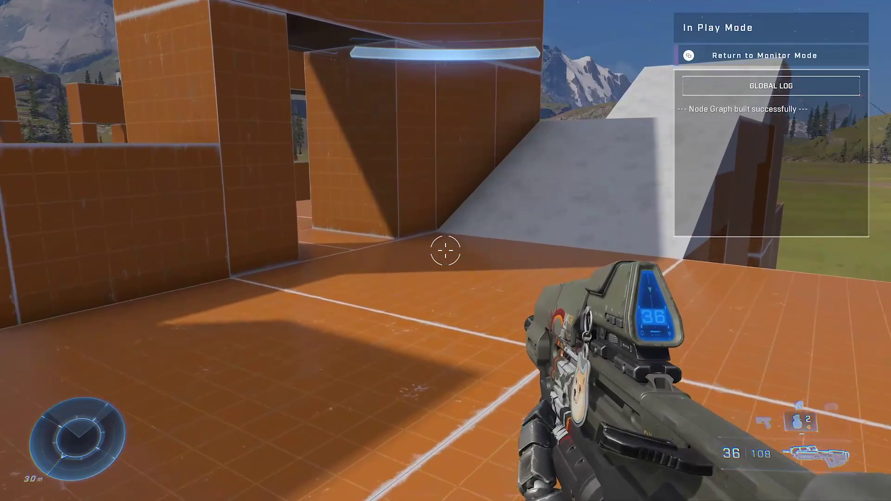
key(w)
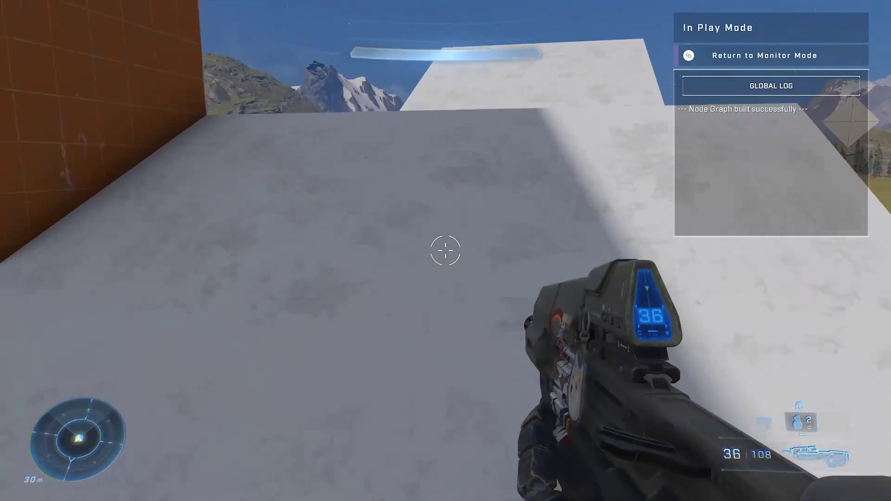
key(w)
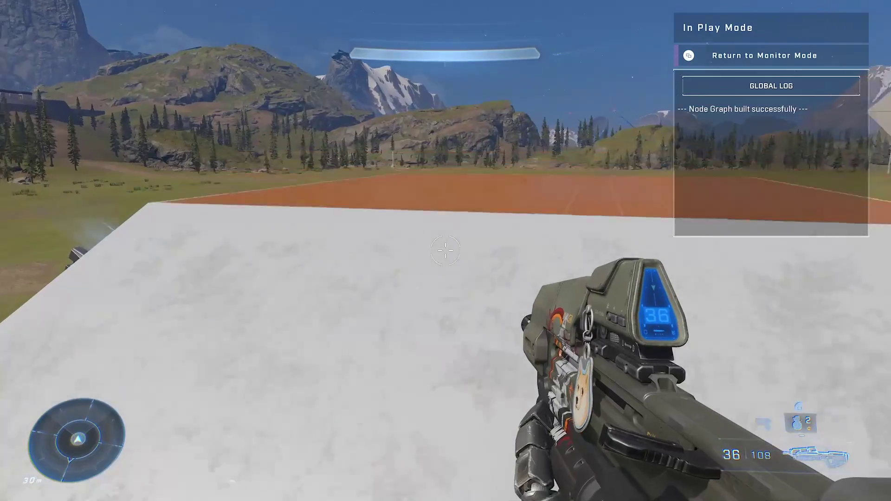
key(w)
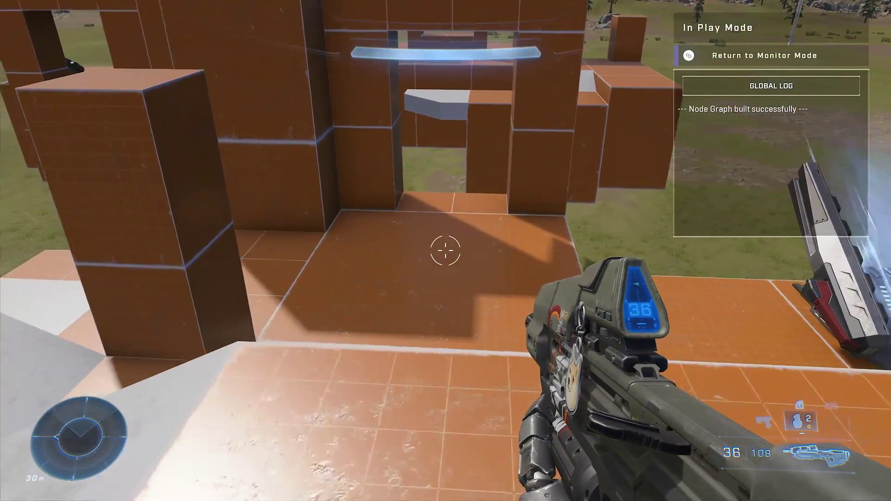
key(s)
key(d)
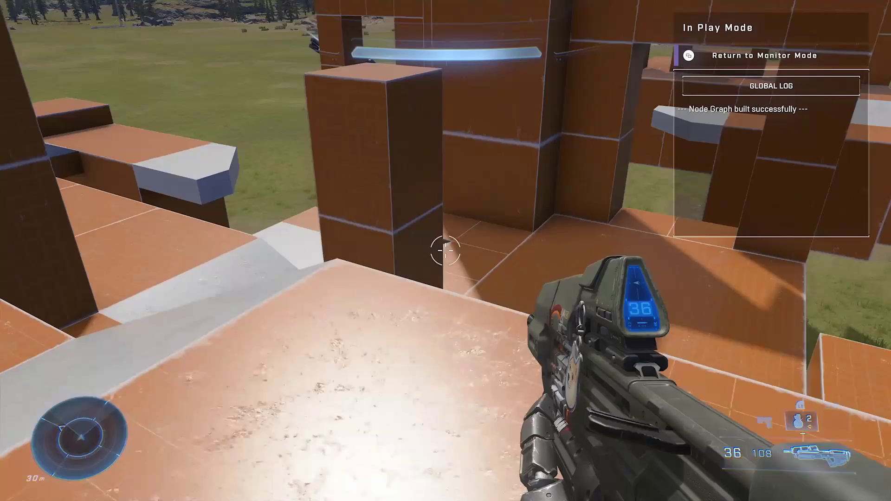
key(w)
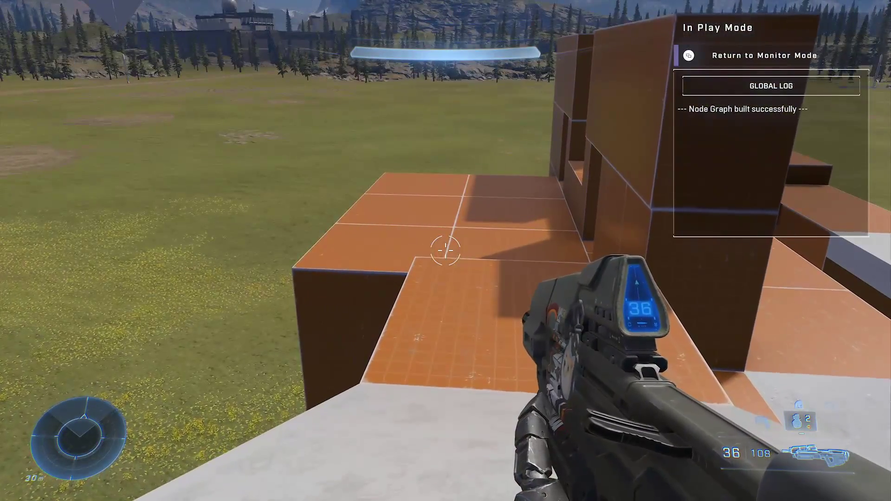
key(w)
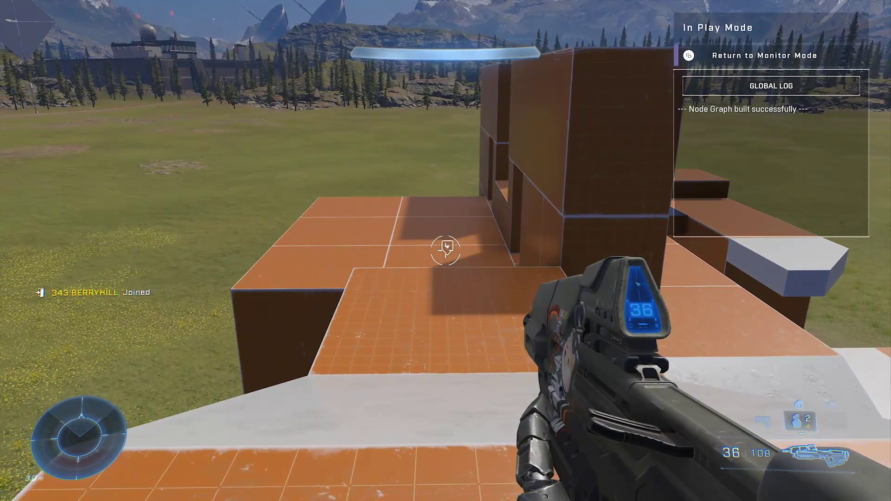
Step: Follow the bot across the platforms and ledges in play mode to examine how it moves around the map
key(w)
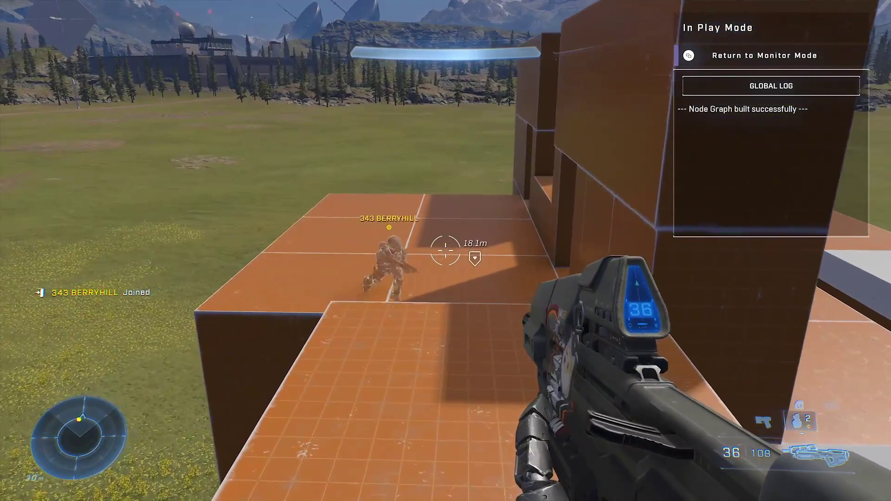
key(s)
key(w)
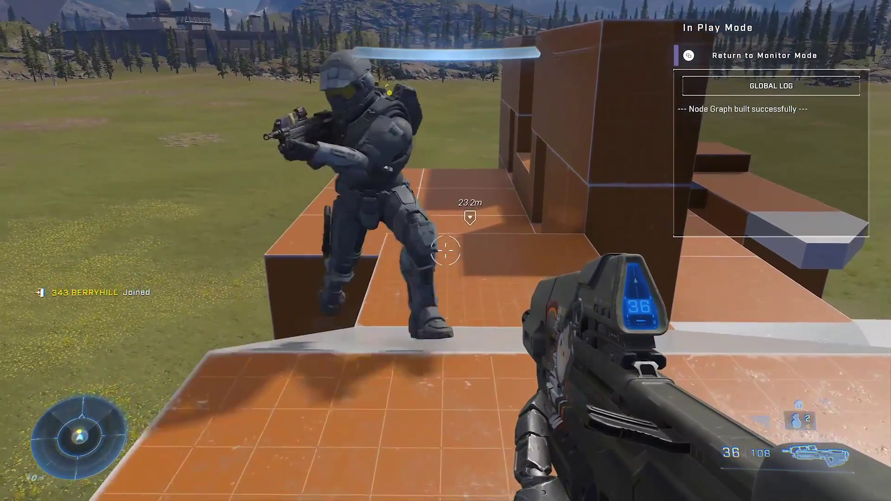
key(w)
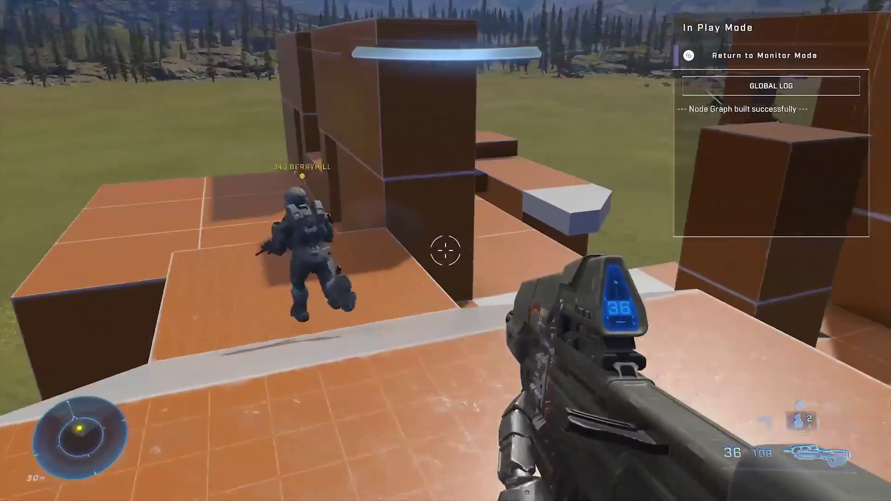
key(w)
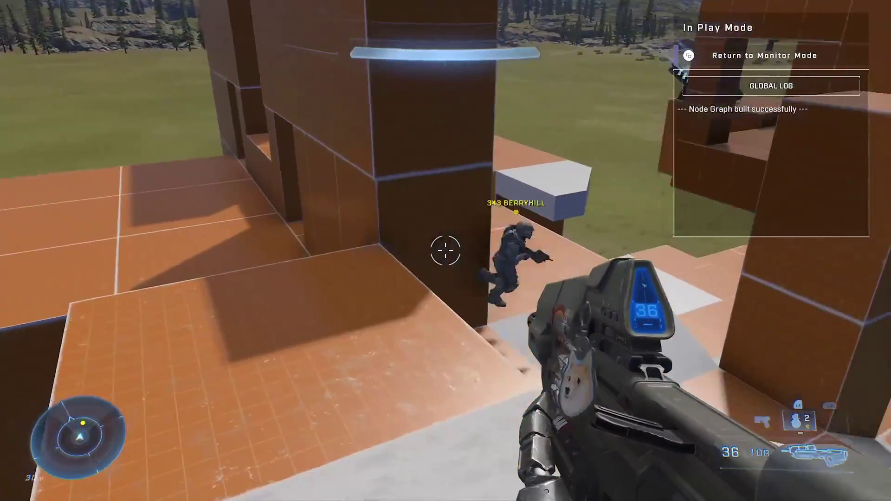
key(w)
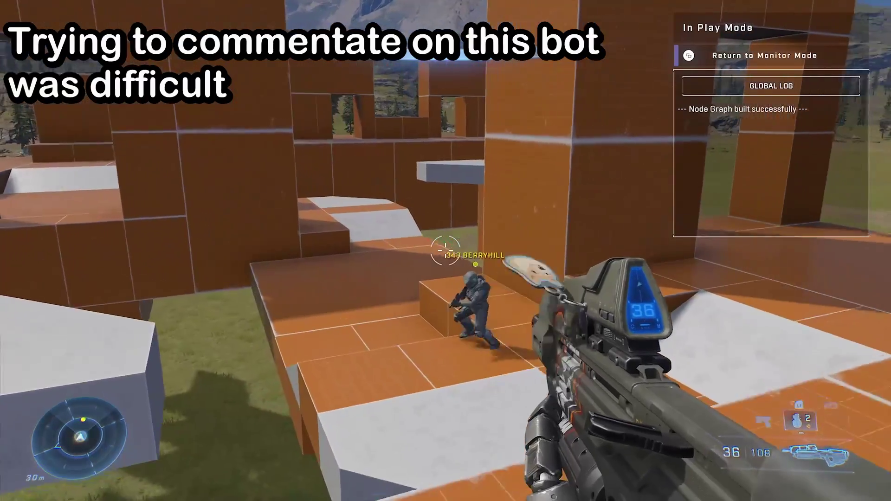
key(w)
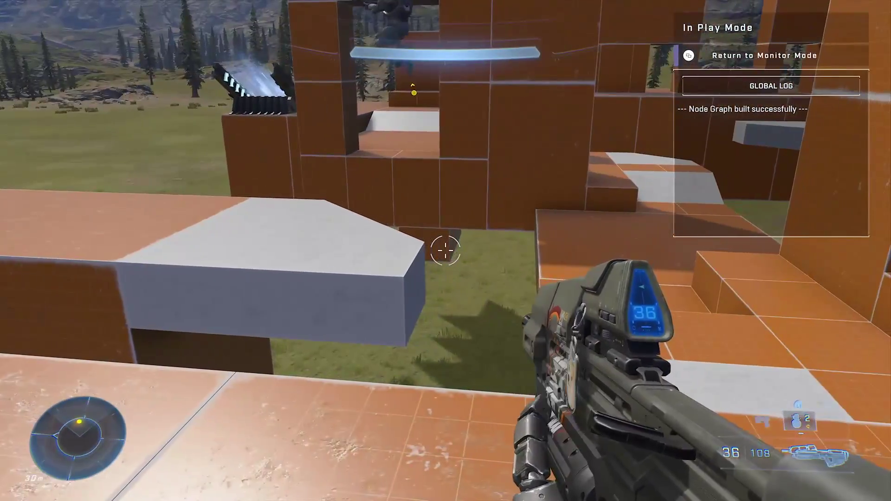
Step: Place an additional Nav Seed Point from the Nav Mesh gameplay objects beside the existing one on the middle floor, and delete it
key(w)
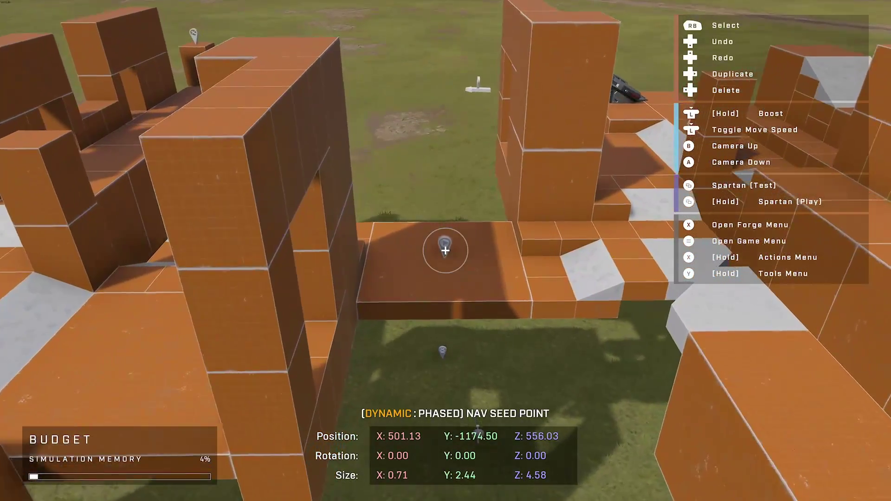
key(w)
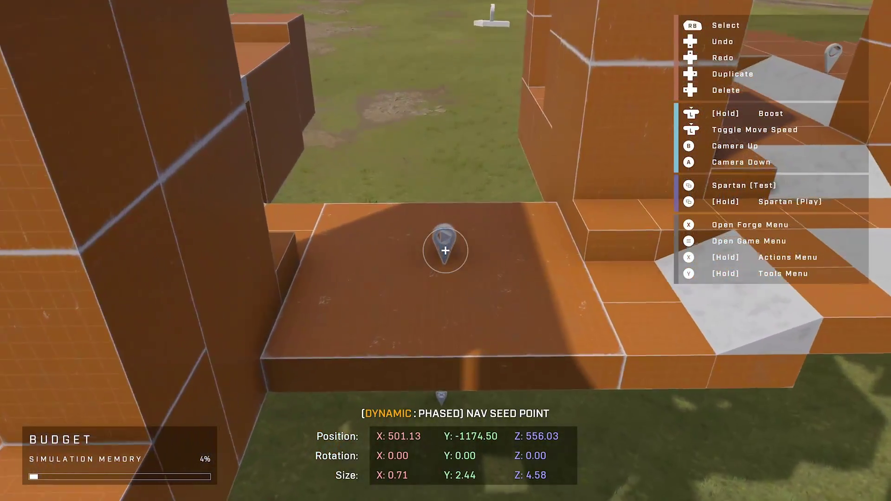
key(w)
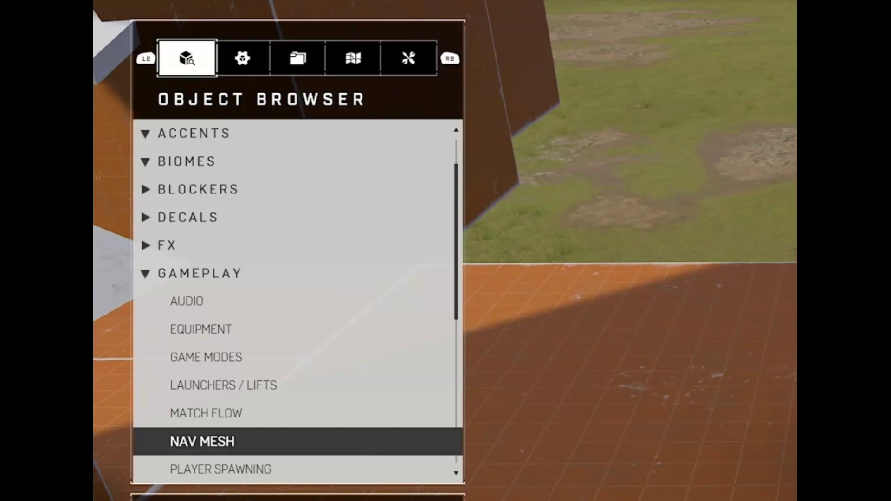
key(Return)
key(Up)
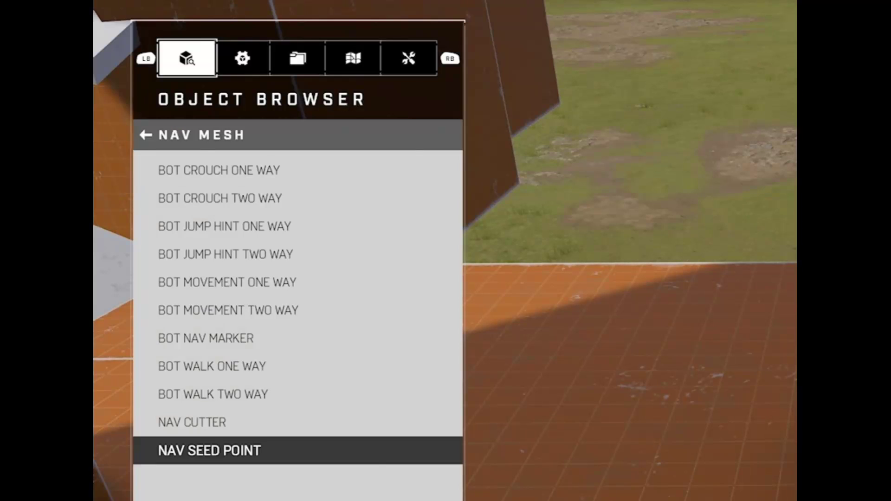
key(Return)
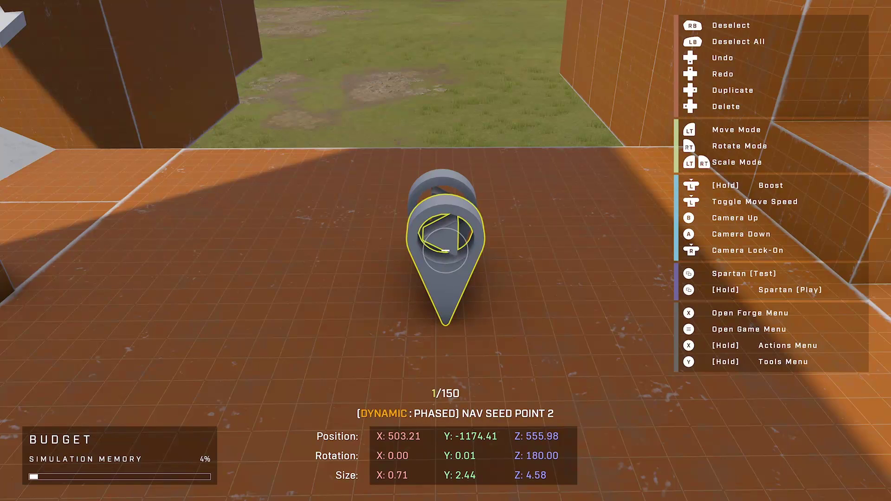
key(Left)
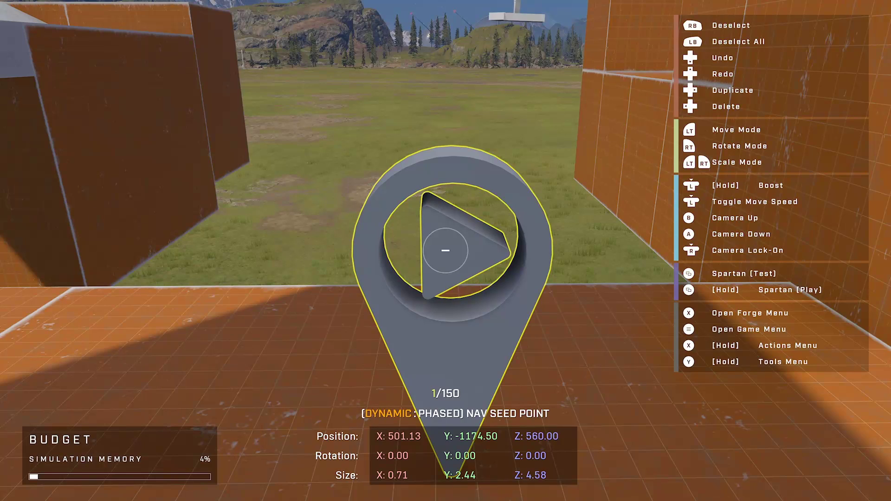
Step: Snap the existing Nav Seed Point to the ground so it rests on the middle floor at Z 556.03
key(s)
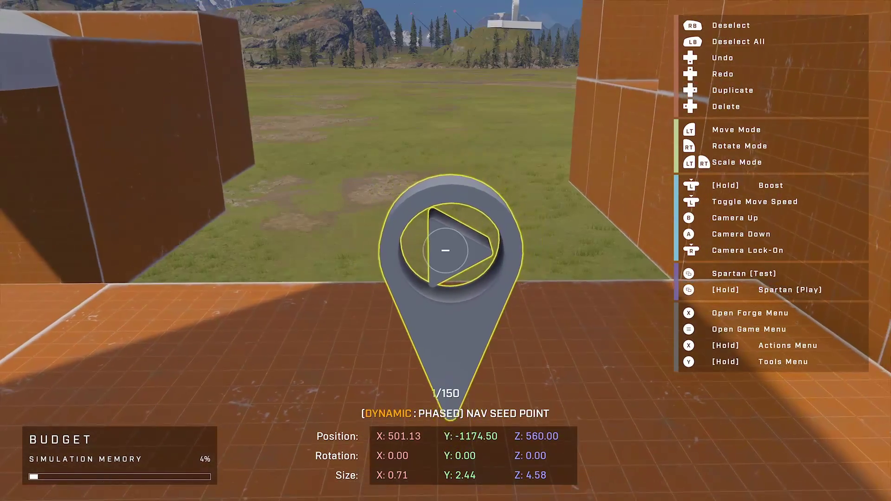
key(s)
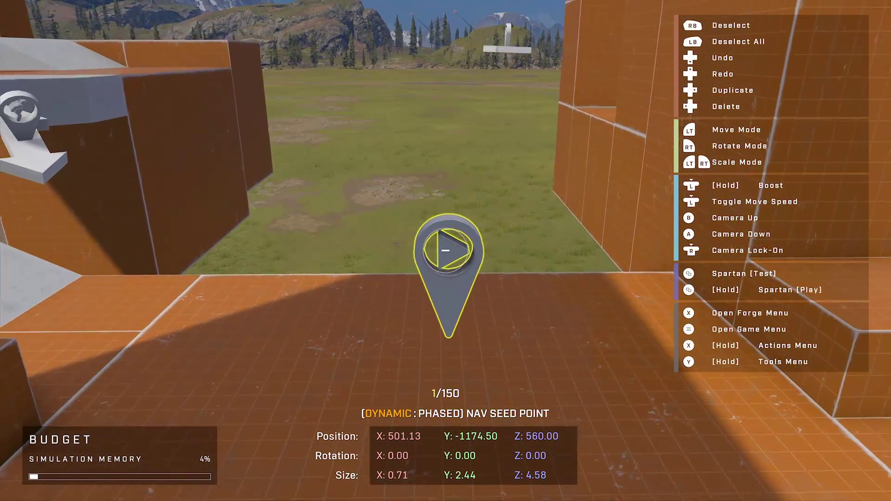
key(1)
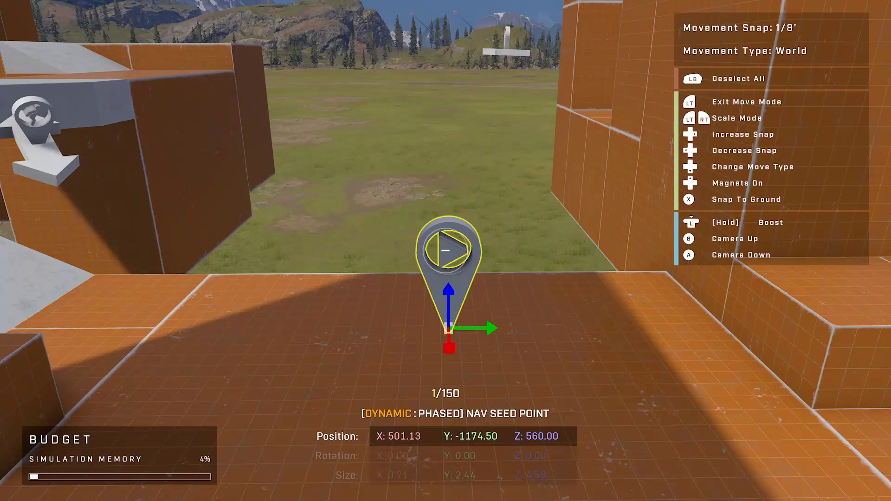
key(x)
key(1)
key(w)
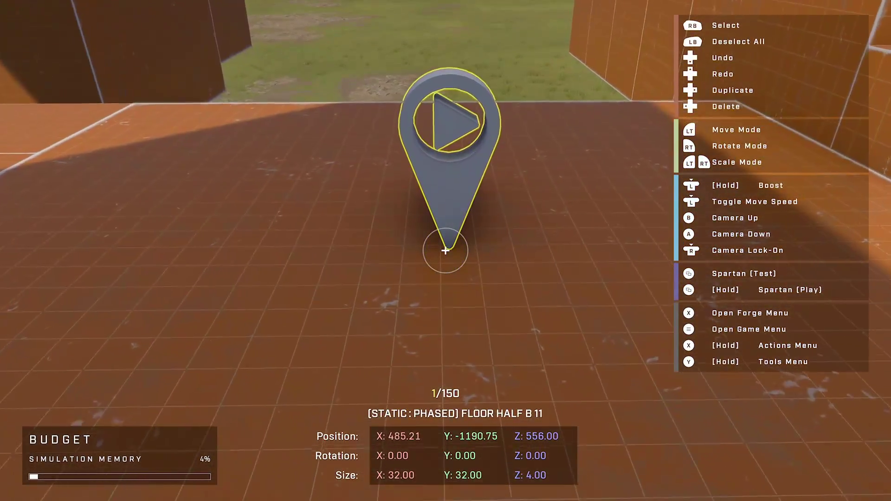
key(w)
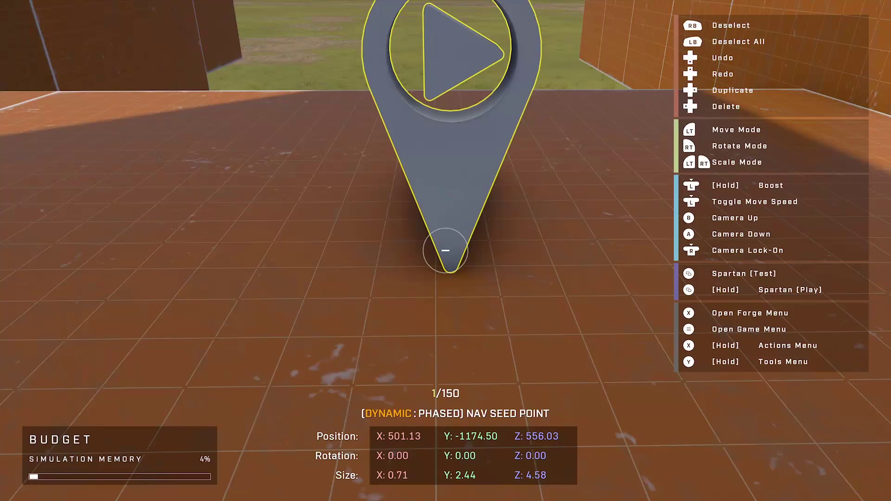
Step: Raise the Nav Seed Point to a Z position of 567.00 and snap it back to the ground
key(1)
key(b)
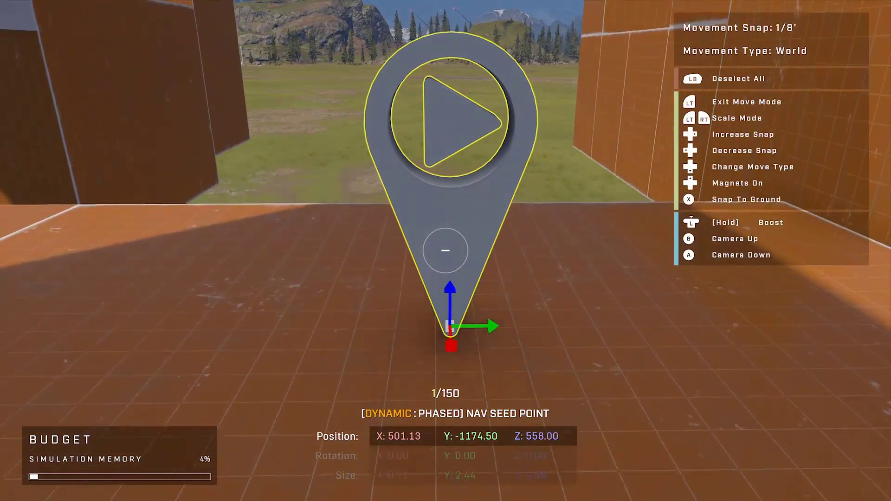
key(space)
key(1)
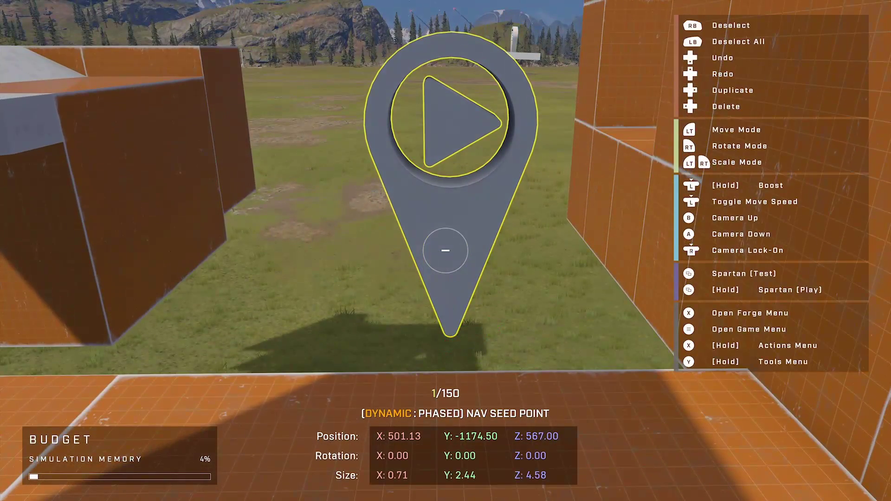
key(1)
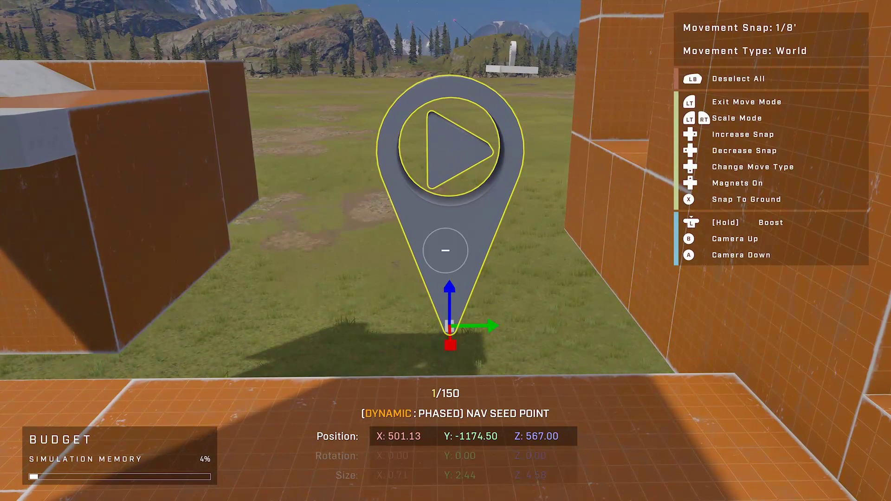
key(x)
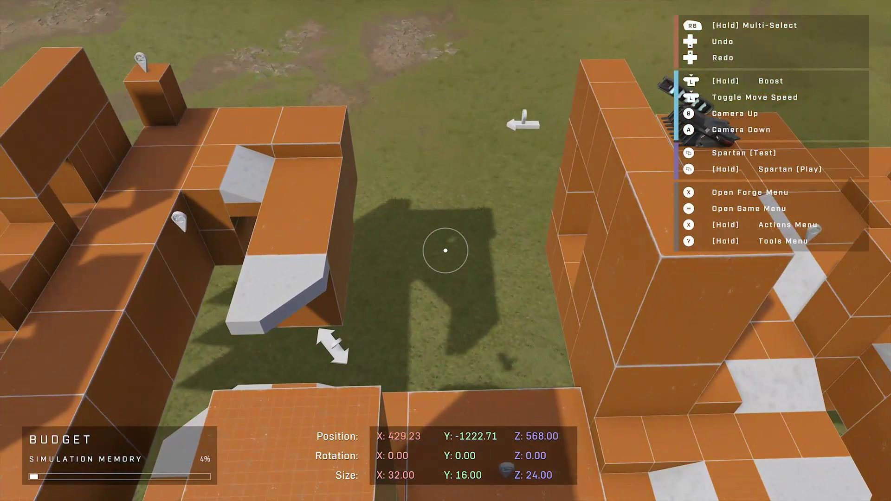
Step: Build the map's Nav Mesh data only, with Lighting, Audio and Reflection Volumes unchecked
key(y)
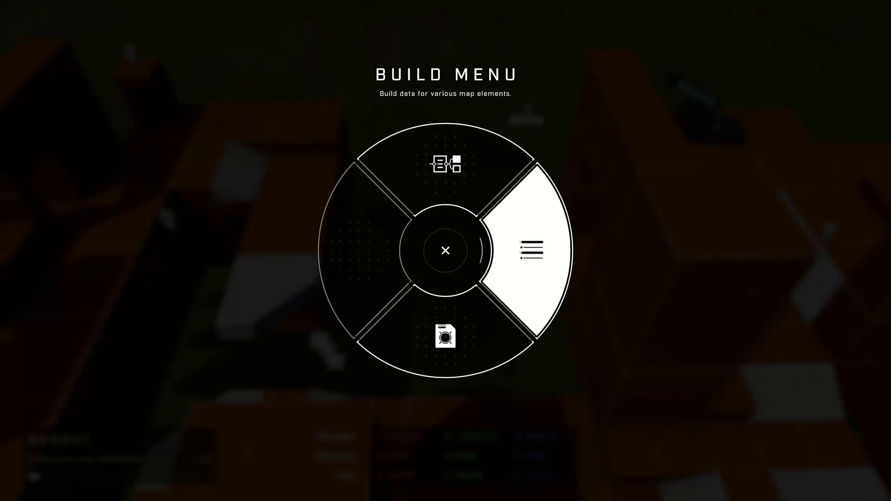
key(Return)
key(Down)
key(Up)
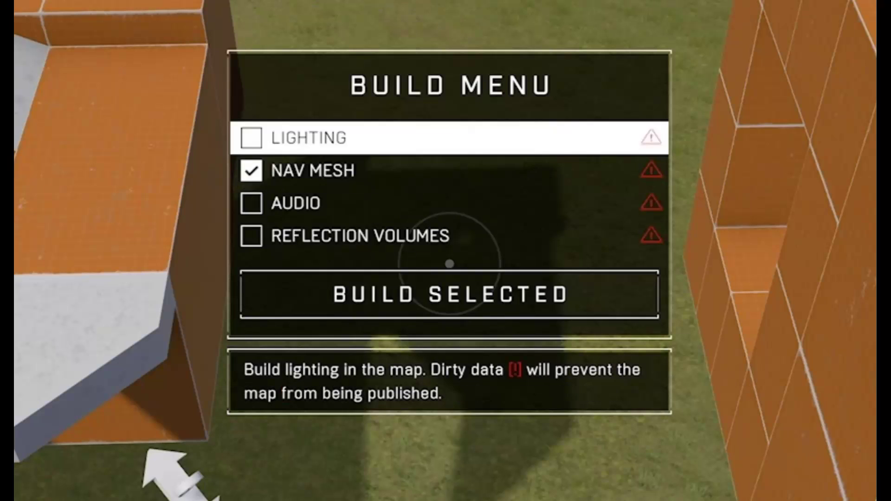
key(Down)
key(Down)
key(Up)
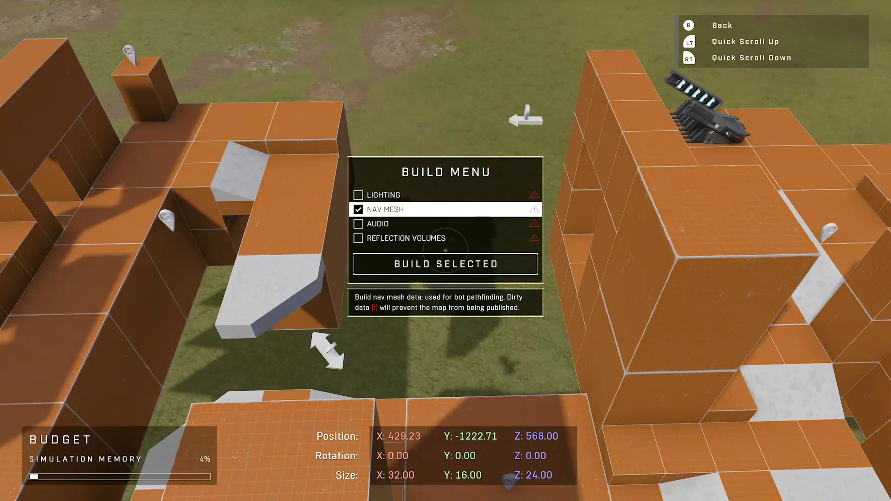
key(Down)
key(Down)
key(Down)
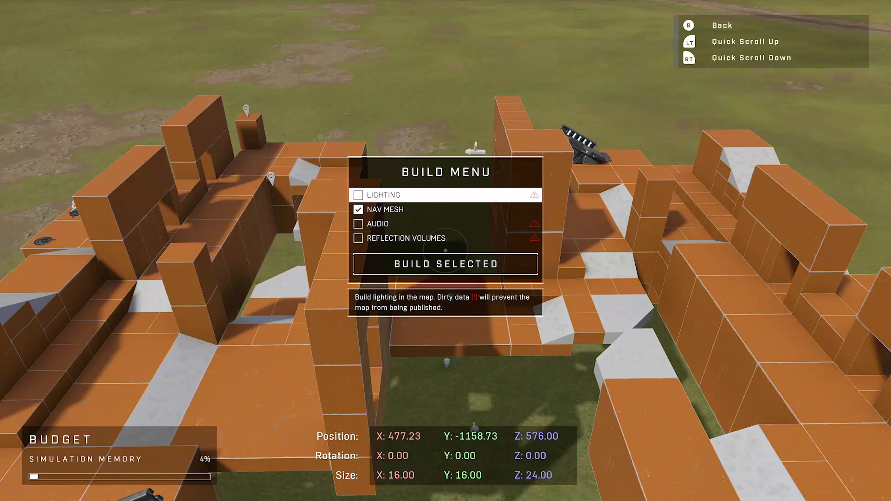
key(Escape)
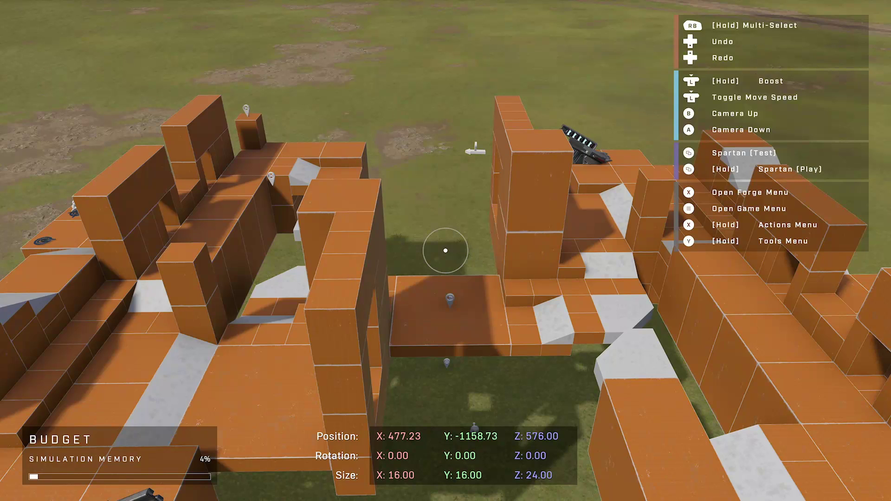
Step: Turn on Nav Mesh Visualization in the tool settings
key(x)
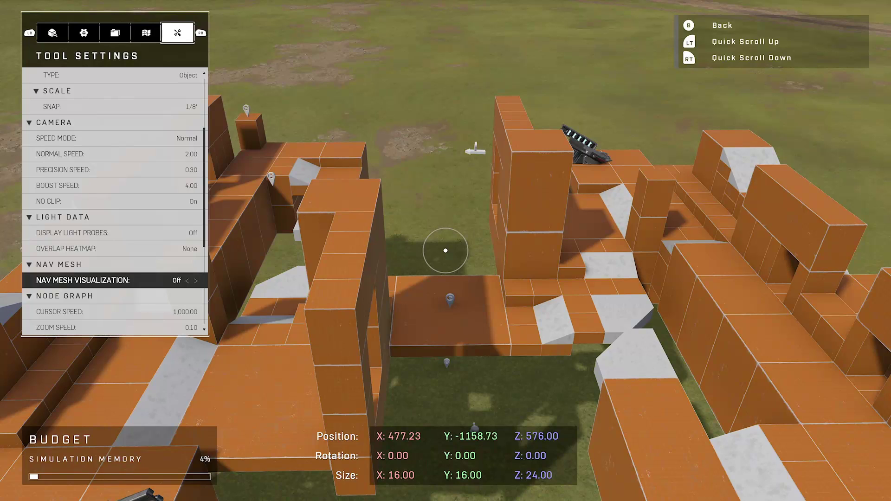
key(Right)
key(Escape)
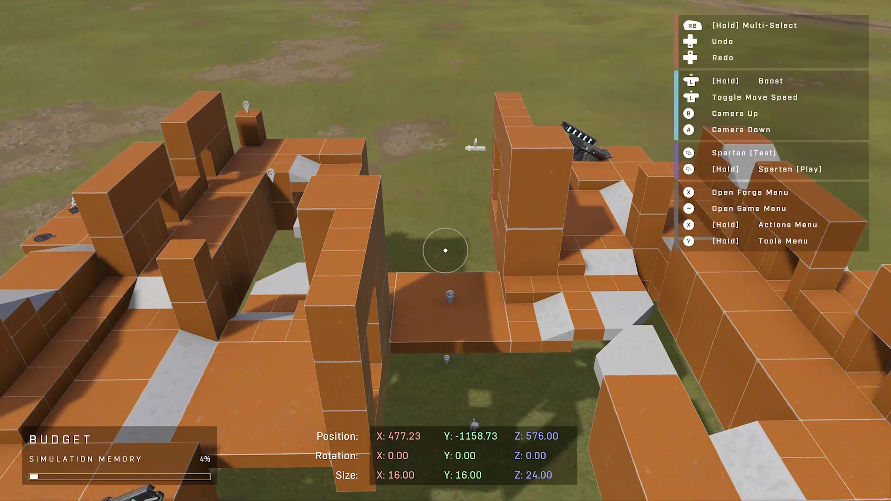
Step: Examine the nav mesh overlay and its jump arrows across the whole map from different distances and angles
key(s)
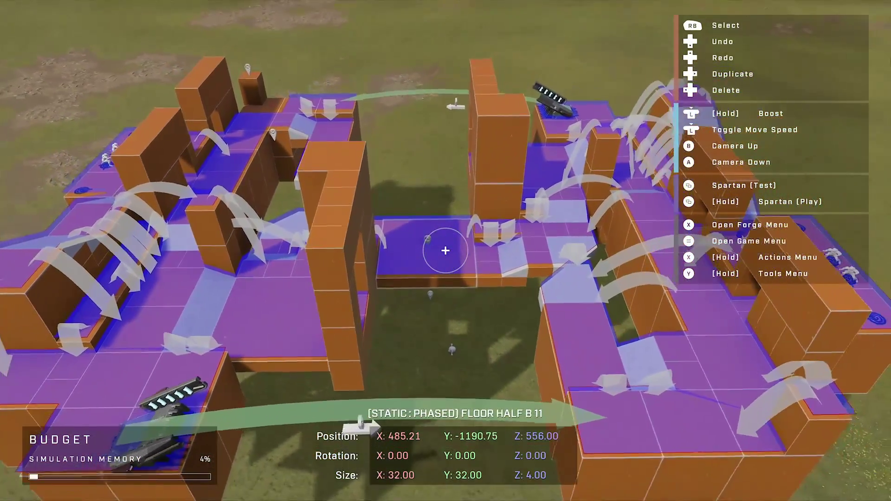
key(s)
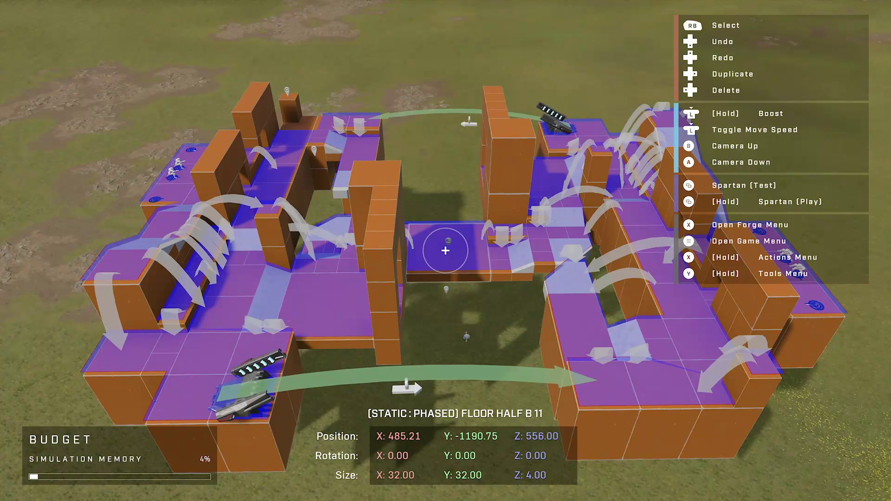
key(d)
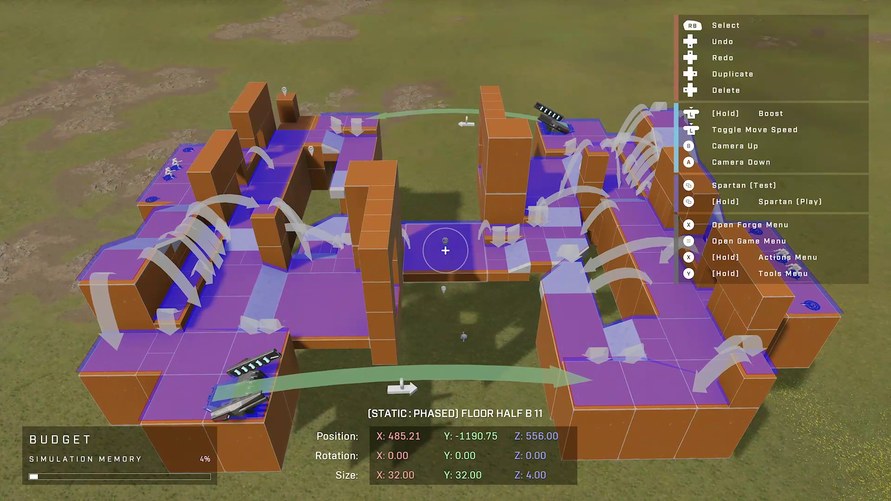
key(w)
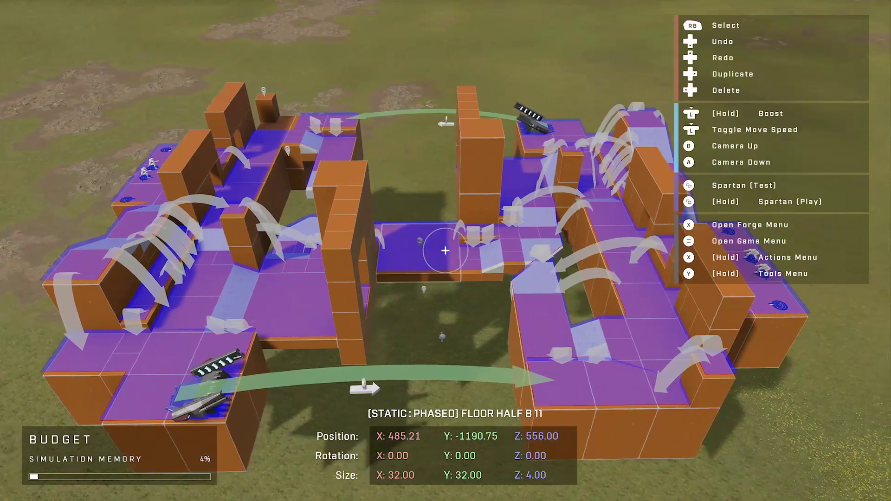
key(w)
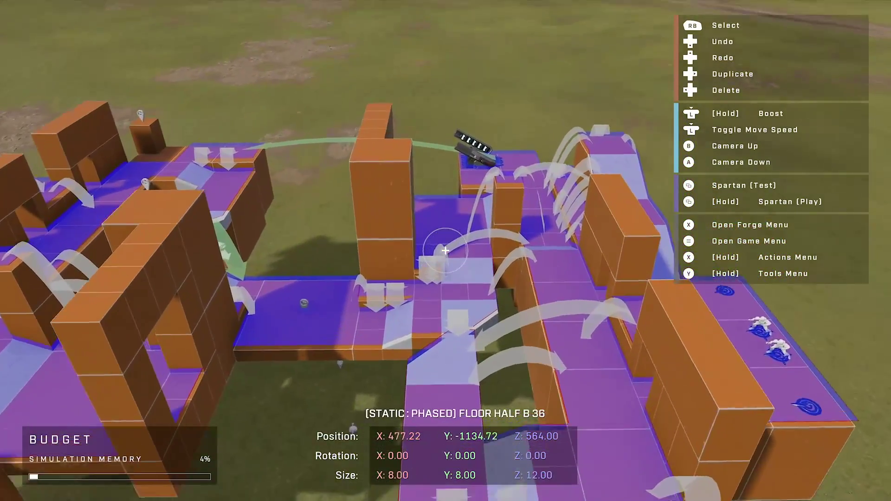
key(w)
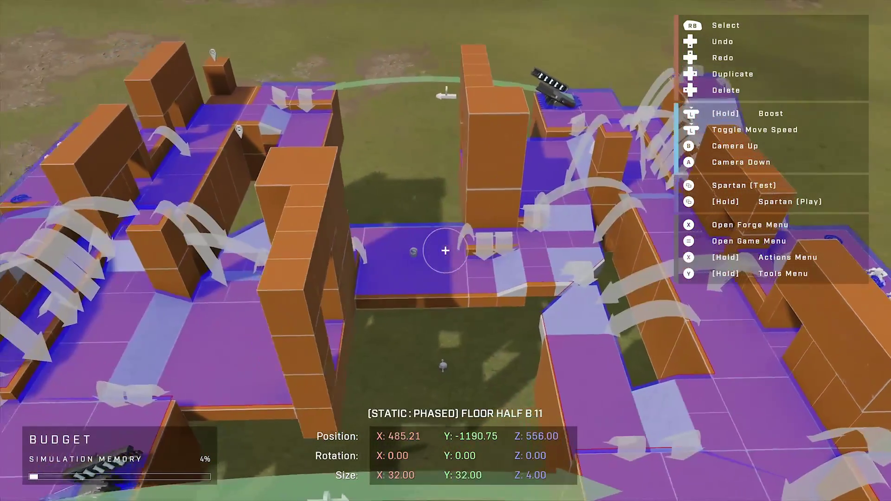
key(w)
key(w)
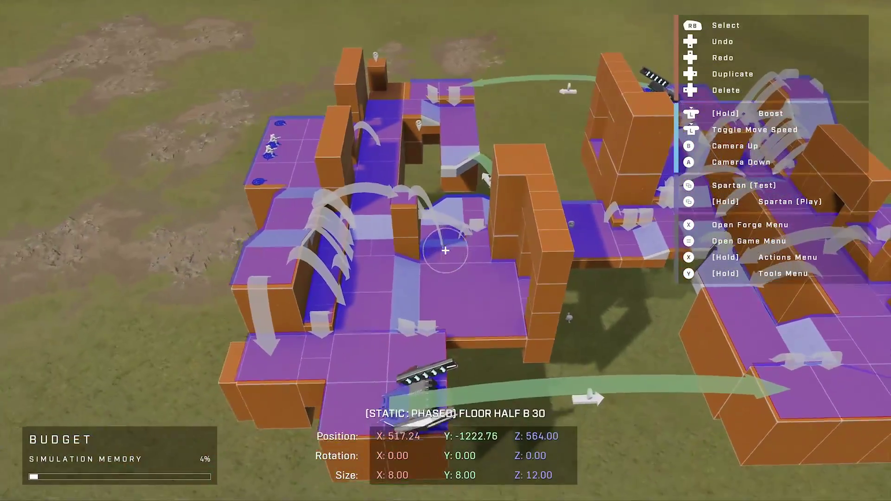
key(w)
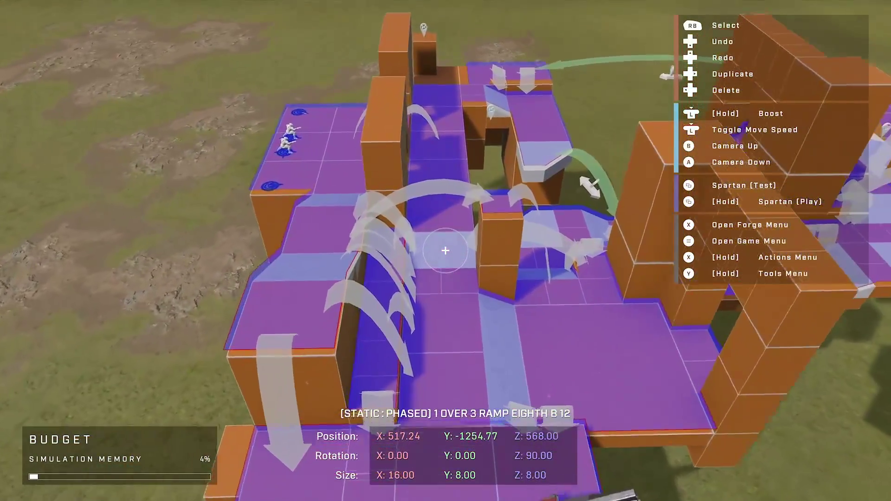
key(w)
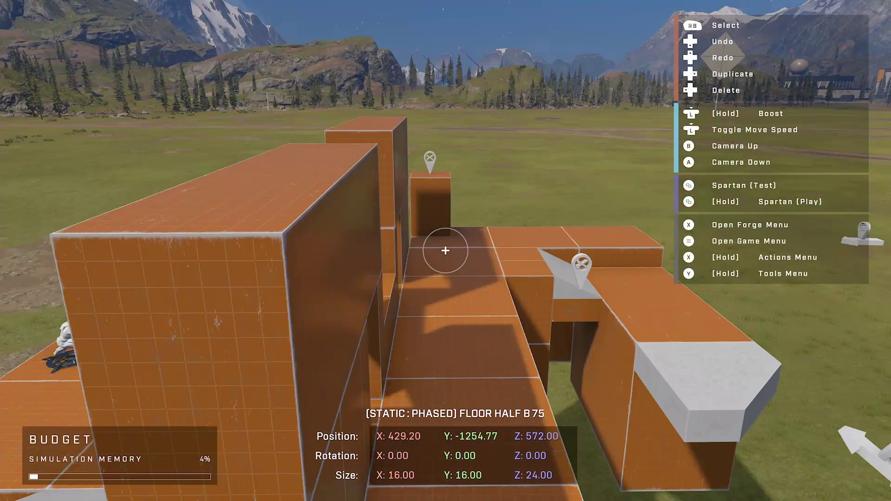
Step: Place a Nav Cutter from the Nav Mesh objects above the long walkway and delete it again
key(x)
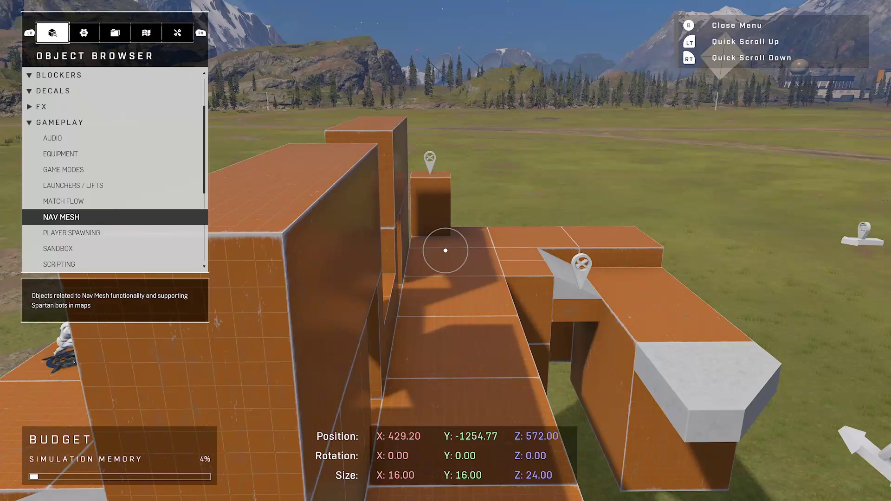
key(Return)
key(Up)
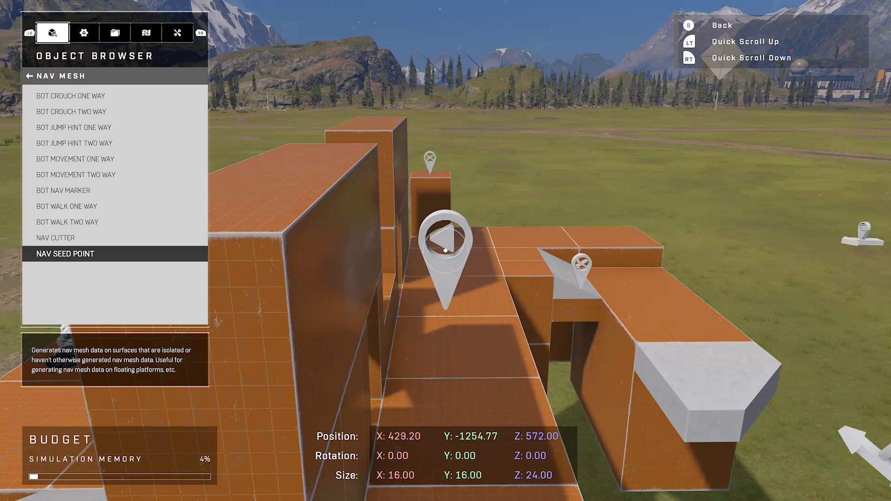
key(Up)
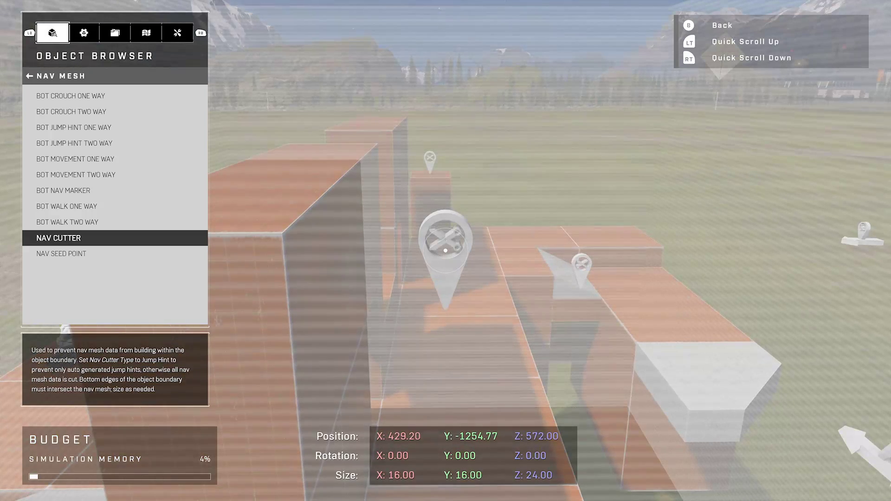
key(Return)
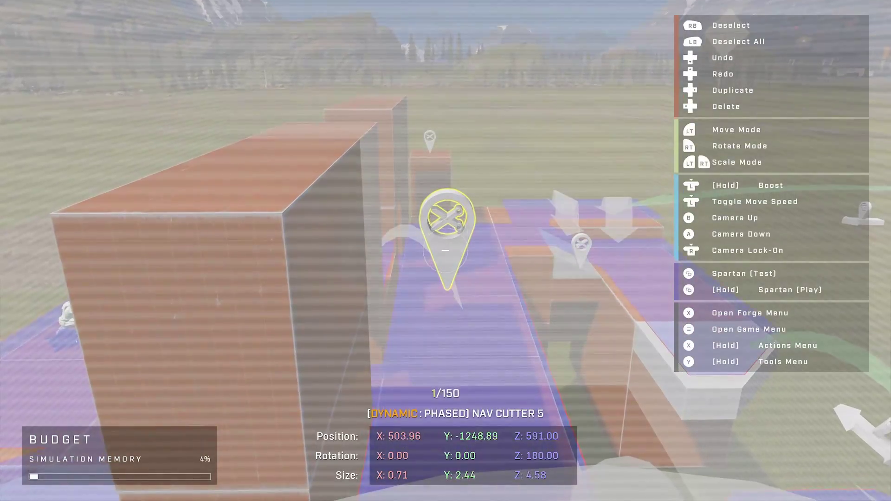
key(w)
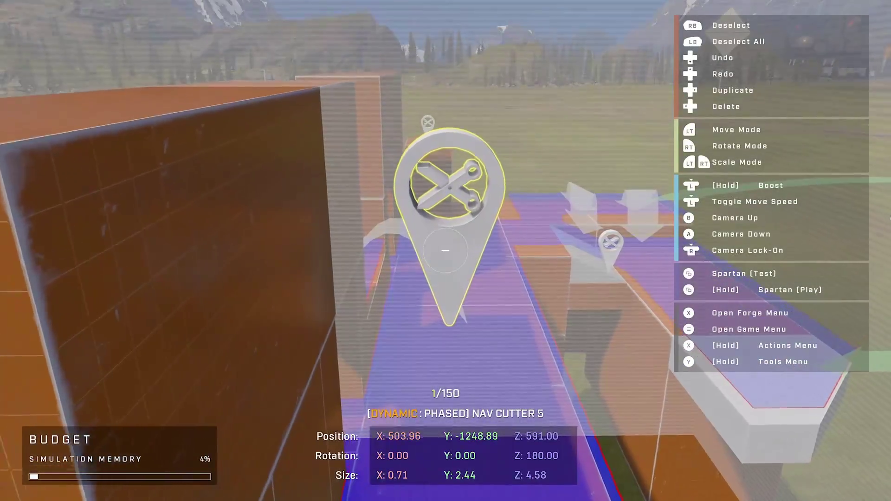
key(s)
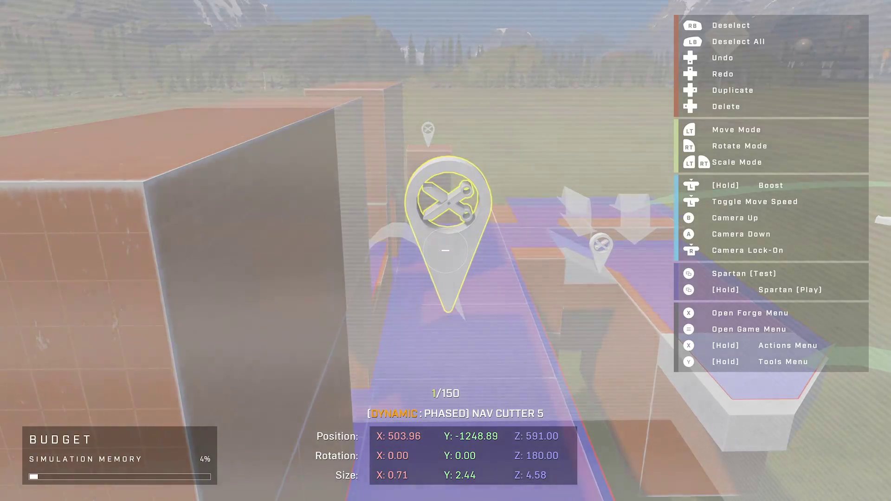
key(Delete)
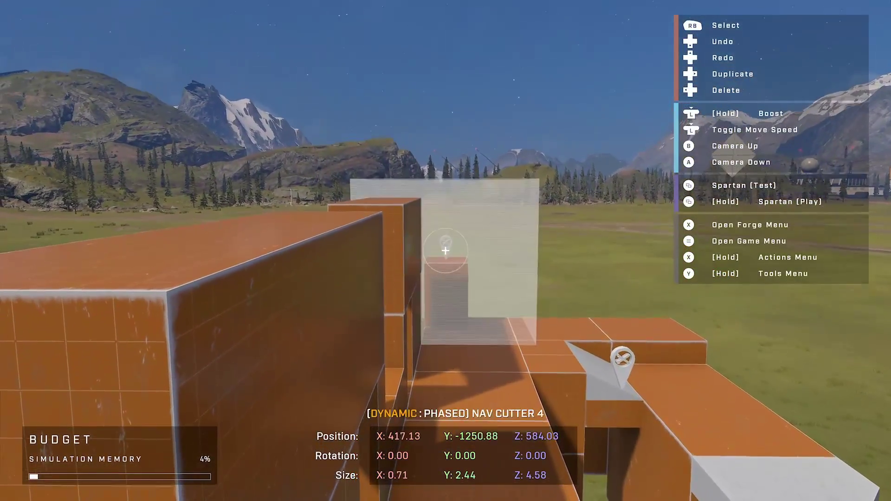
Step: Select the existing Nav Cutter on the block at the walkway's far end and review its Boundary properties
click(446, 250)
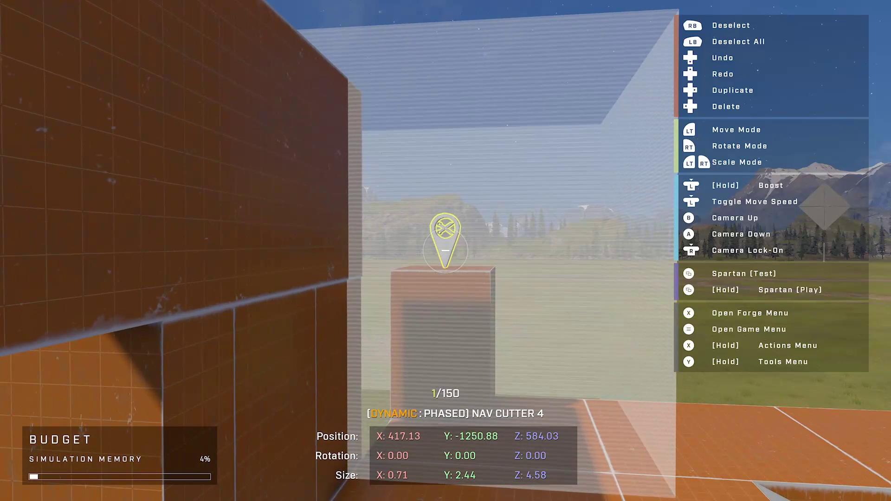
key(x)
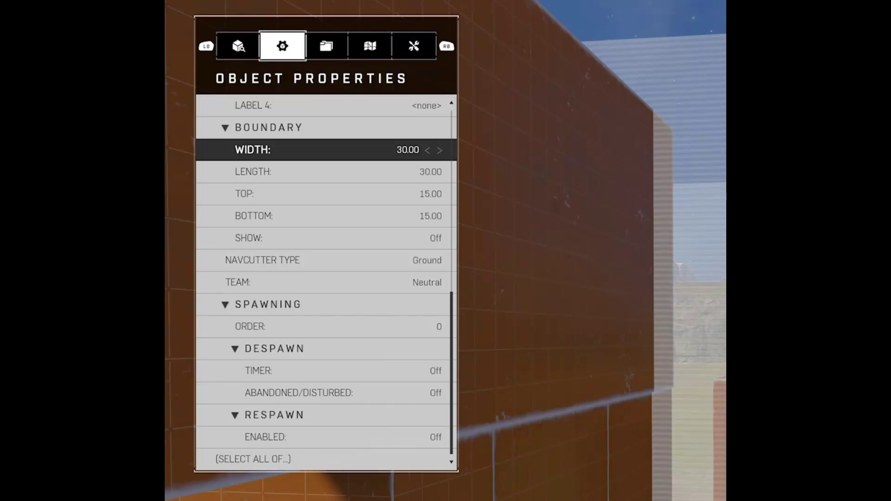
key(Escape)
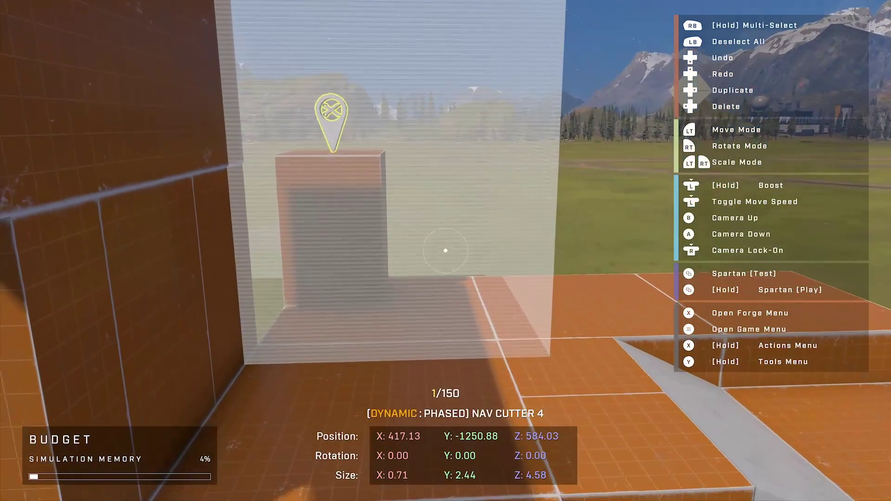
Step: Examine the nav mesh on the floor inside and around the selected Nav Cutter's boundary
key(w)
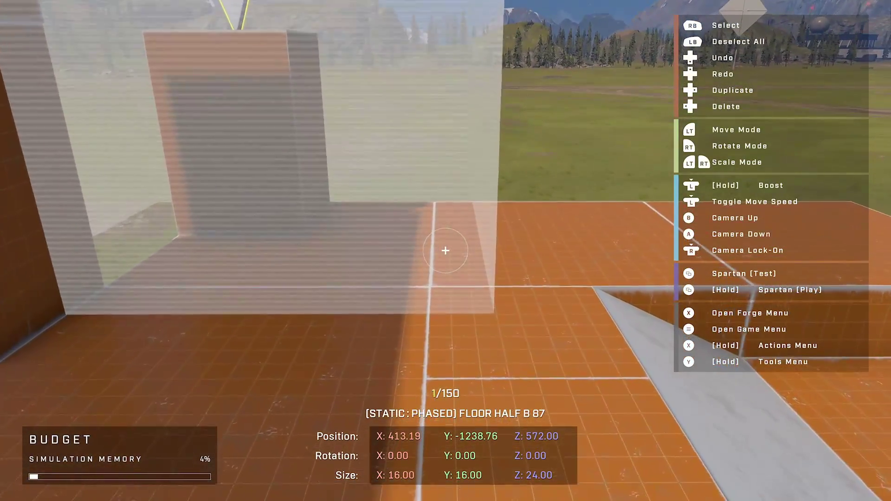
key(w)
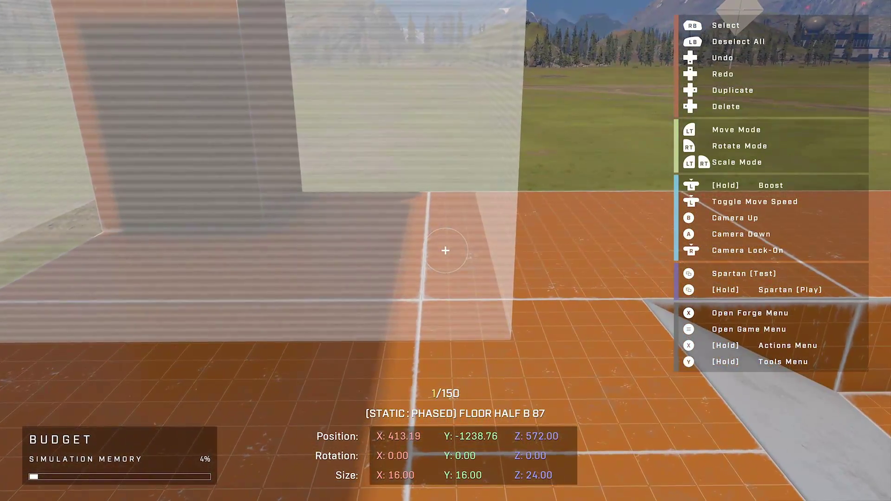
key(s)
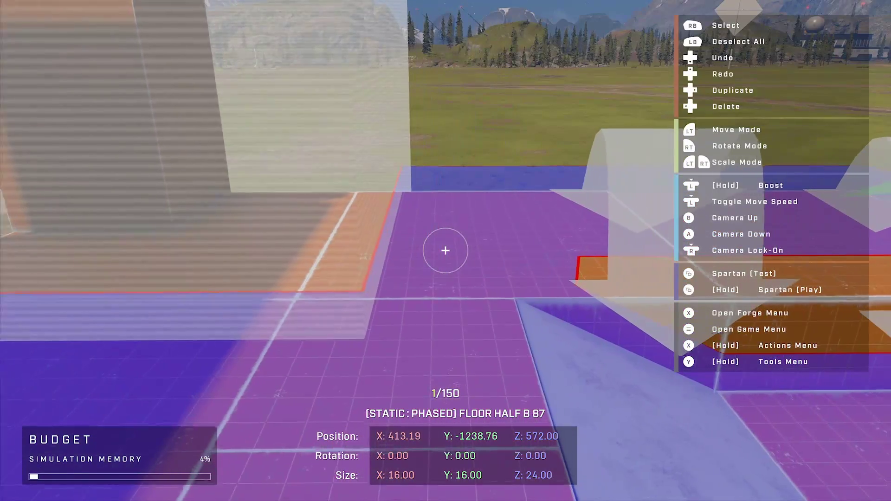
key(s)
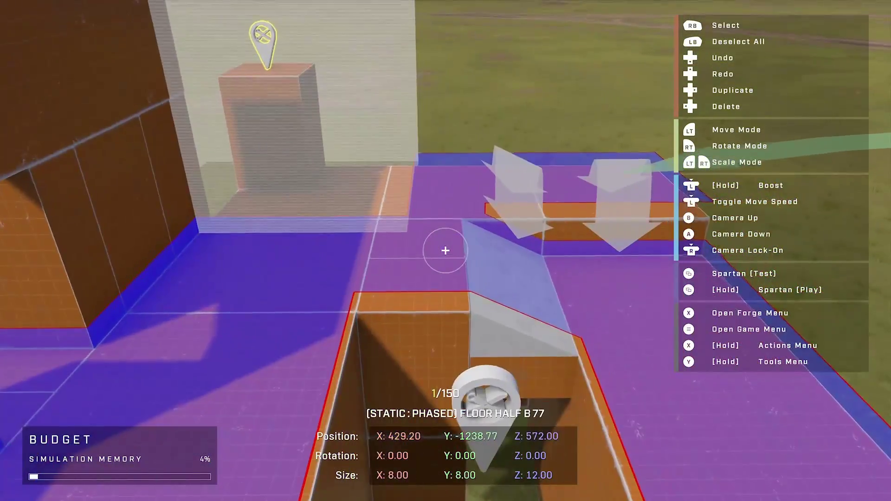
key(w)
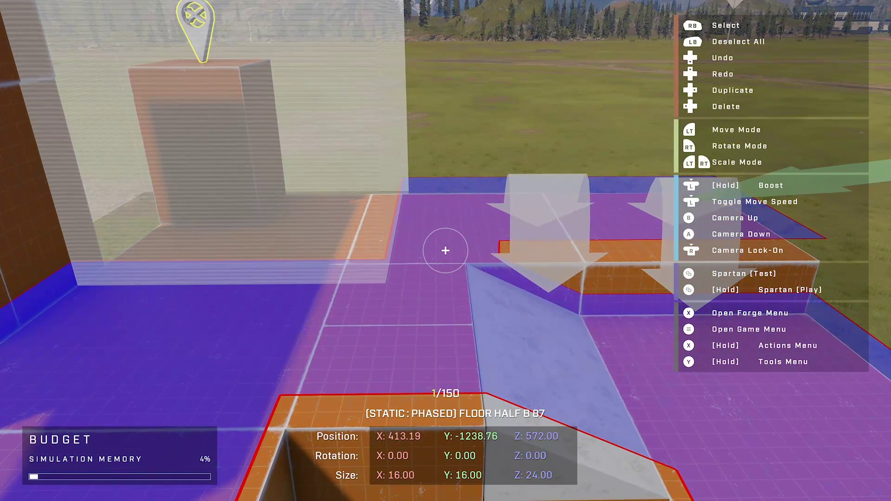
key(s)
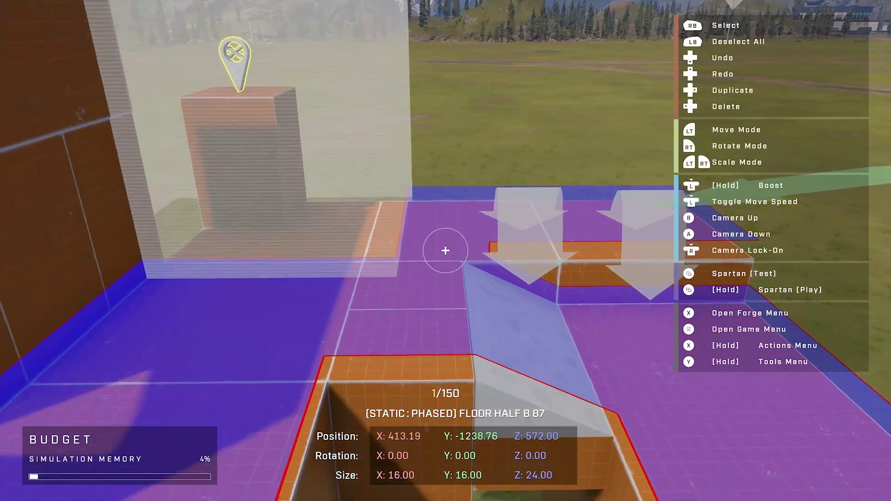
key(s)
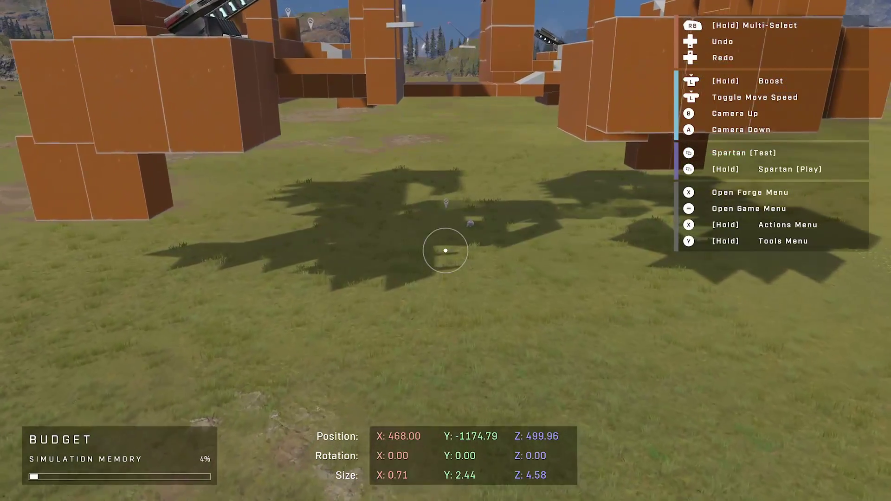
Step: Inspect the Bot Movement One Way object and its boundary zones across the gap between the launcher platform and the opposite platform
key(w)
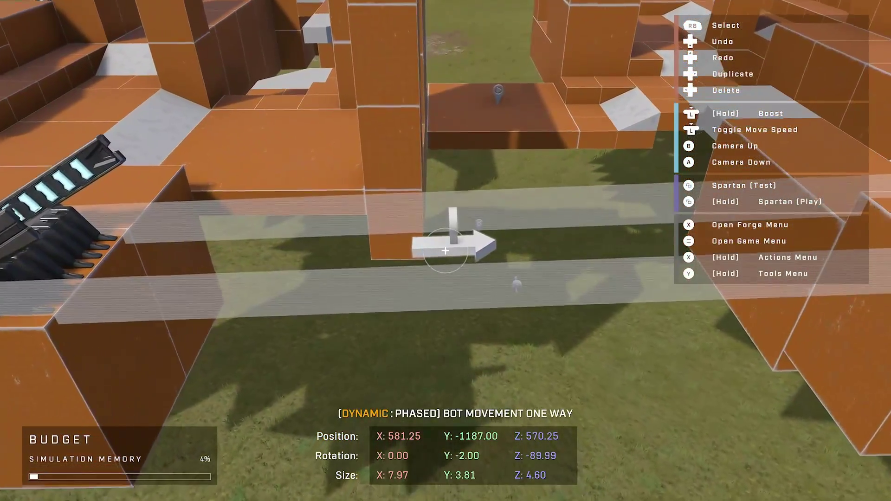
key(w)
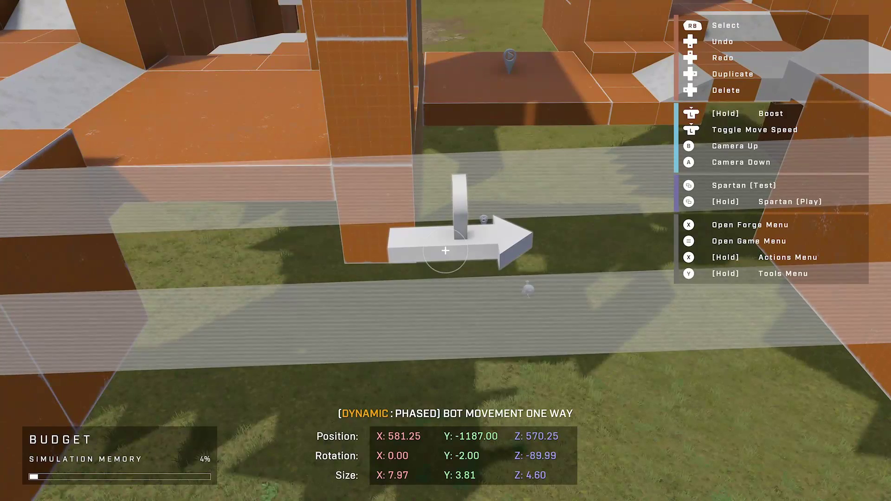
key(s)
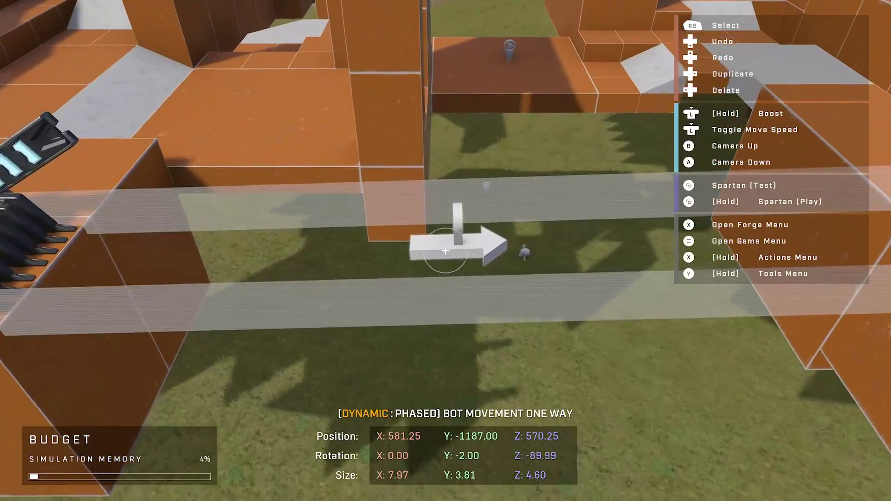
key(w)
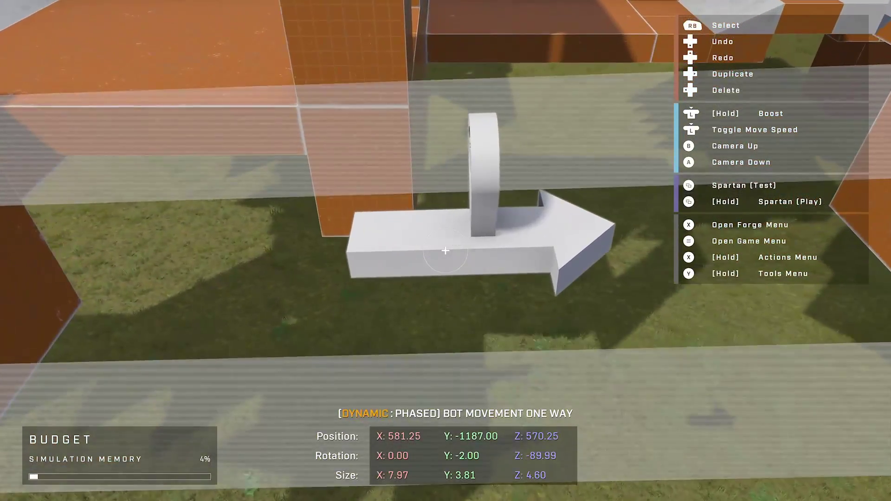
click(446, 251)
key(s)
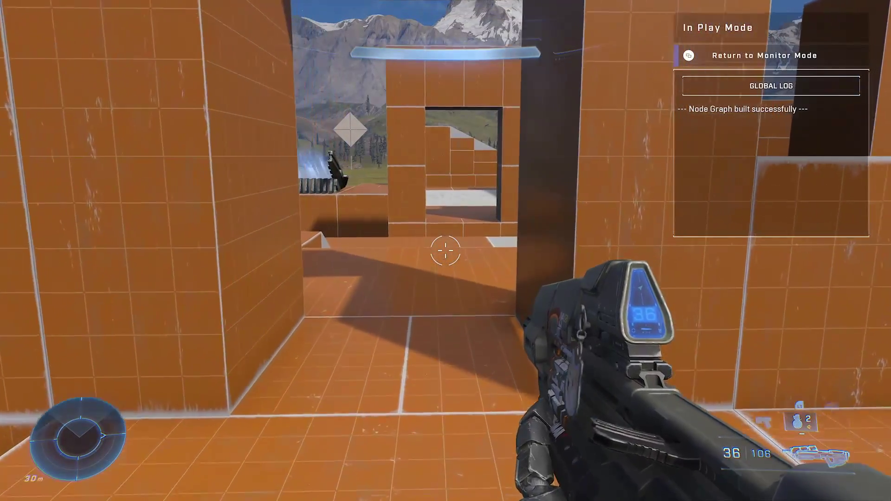
Step: Walk through the map in Play Mode to look over the walkways and the launchers
key(s)
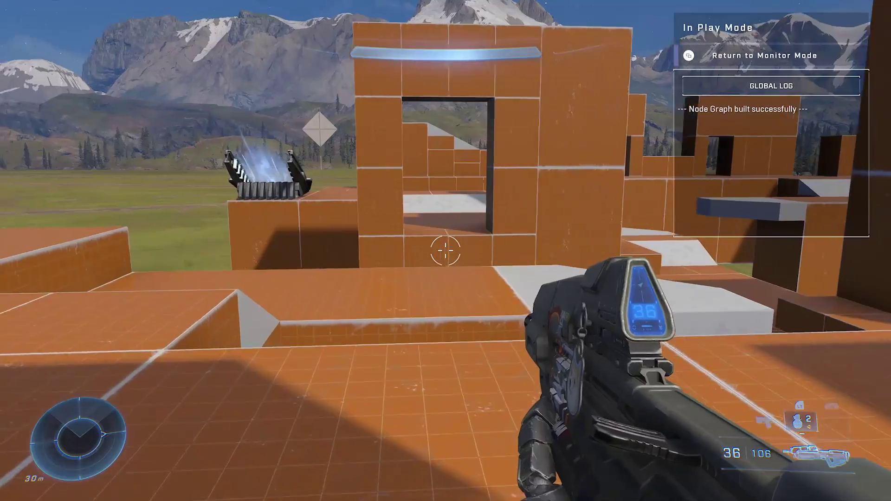
key(a)
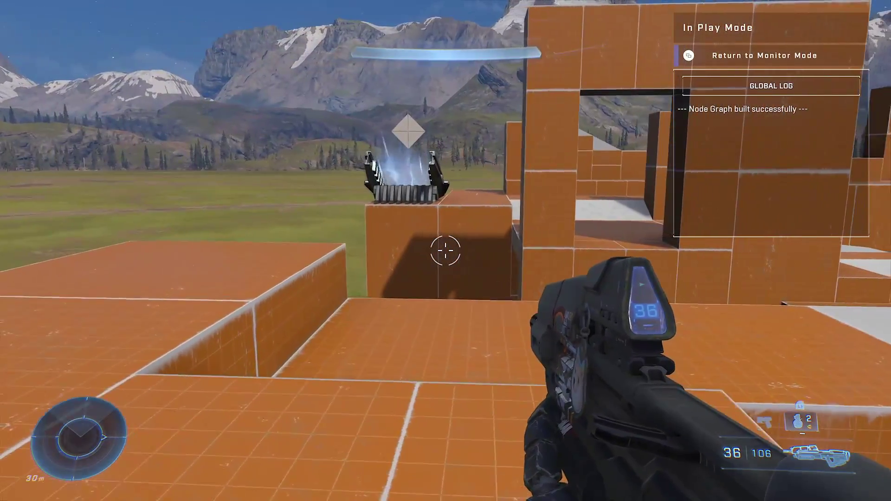
key(w)
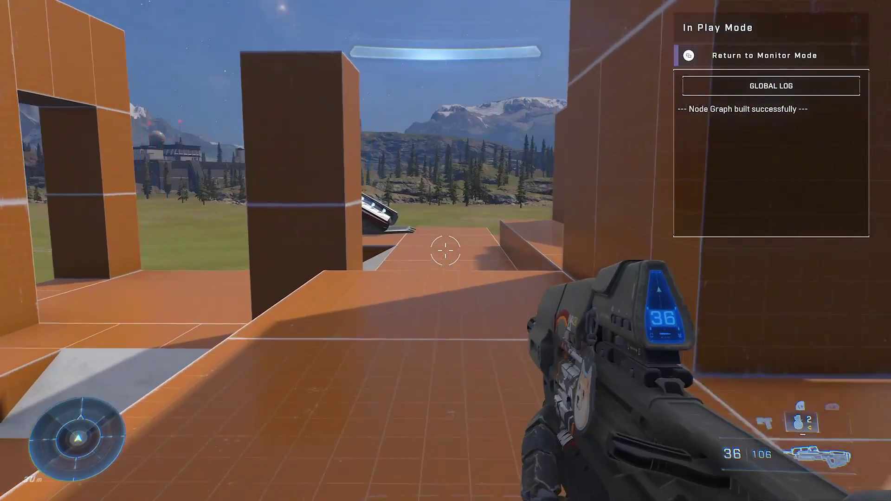
key(w)
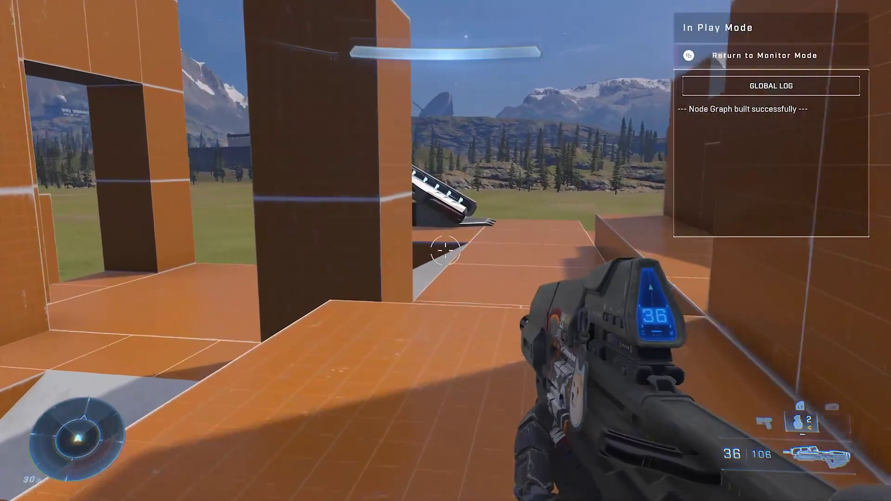
Step: Walk to the wall doorway in Play Mode and mark a spot on the opposite wall to spawn a bot
key(w)
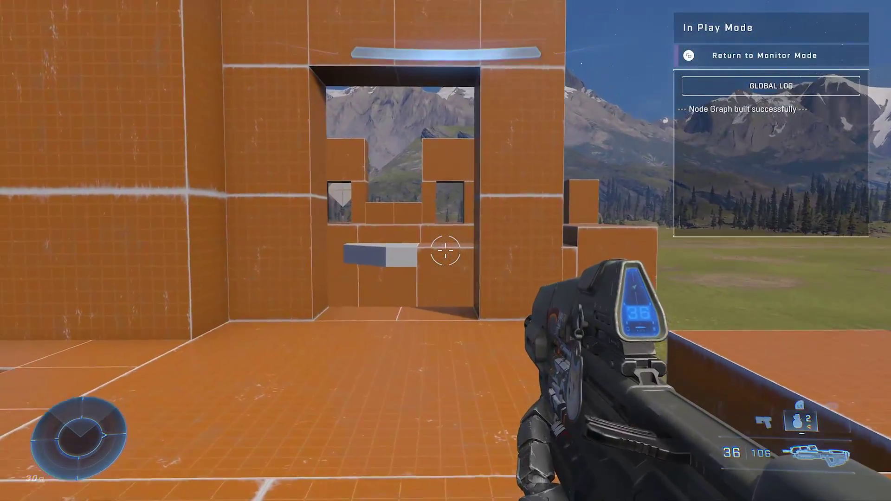
key(w)
key(w)
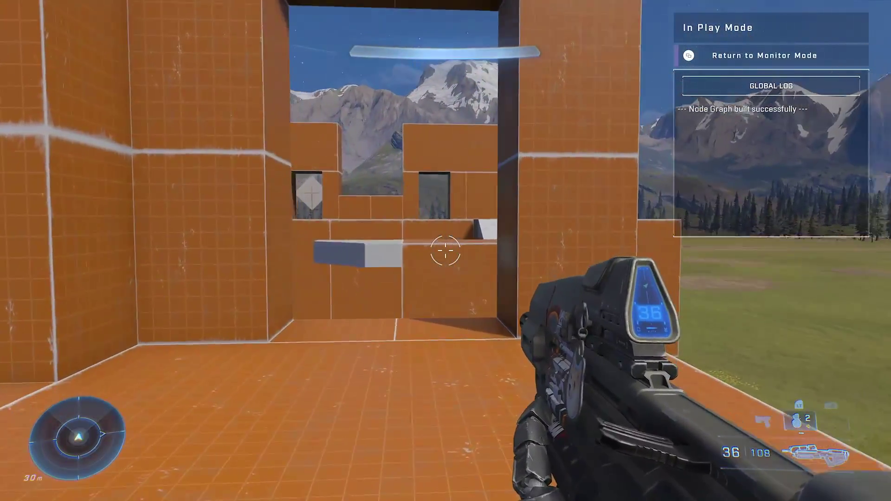
key(w)
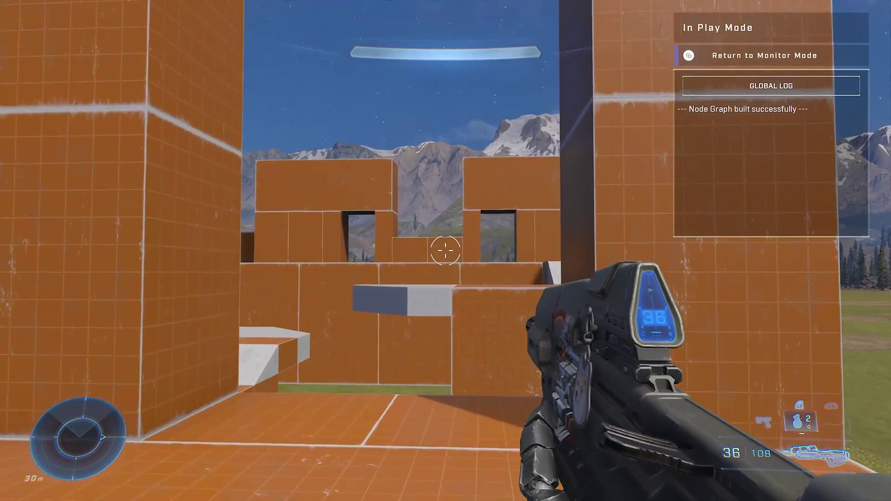
key(w)
right_click(445, 251)
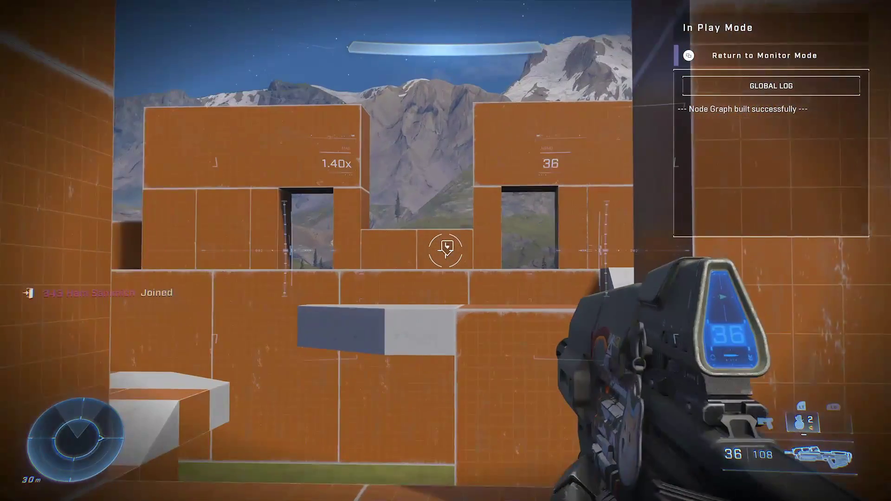
key(s)
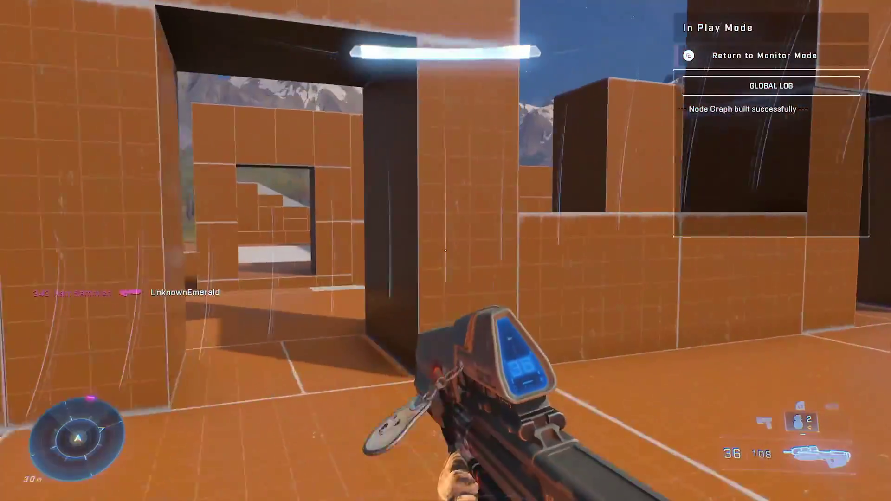
Step: Watch the spawned bot move around the map while firing the MK50 Sidekick at it, and return to Monitor Mode
key(w)
key(2)
right_click(445, 251)
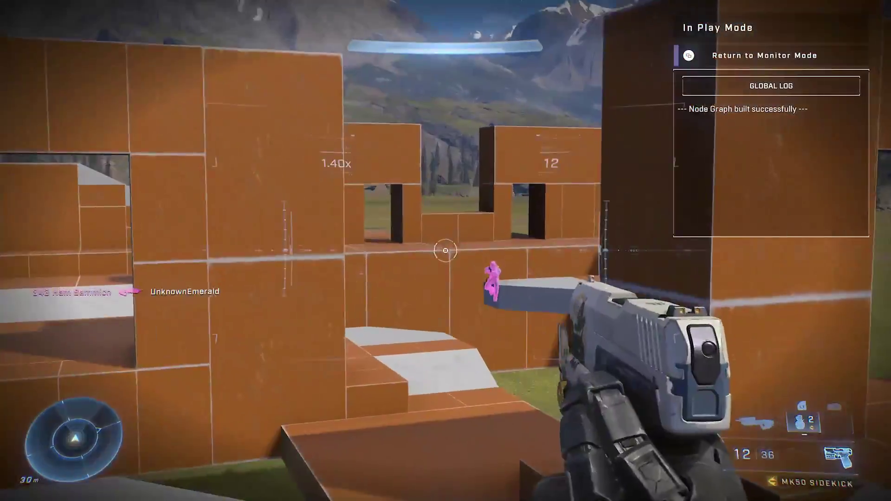
click(445, 251)
key(r)
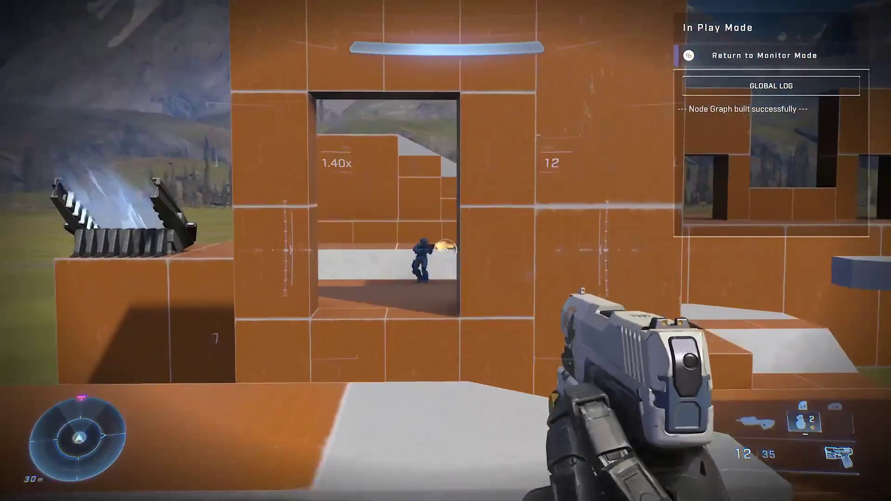
click(445, 251)
key(r)
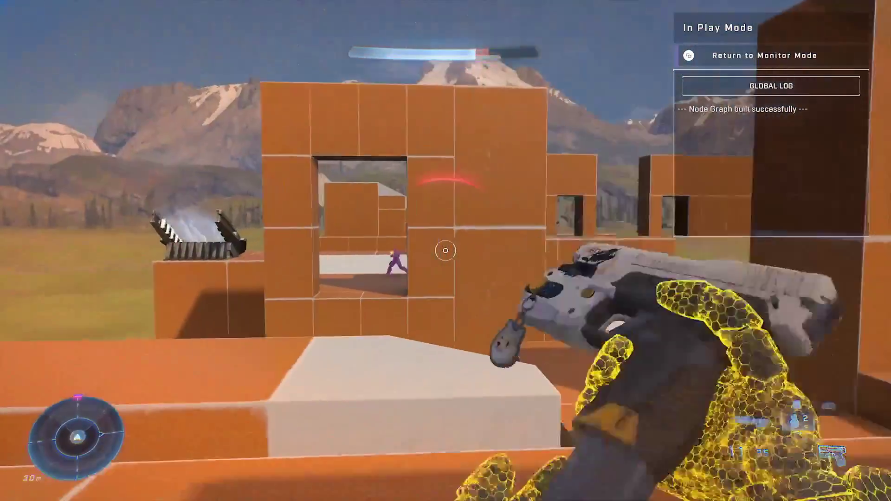
key(Tab)
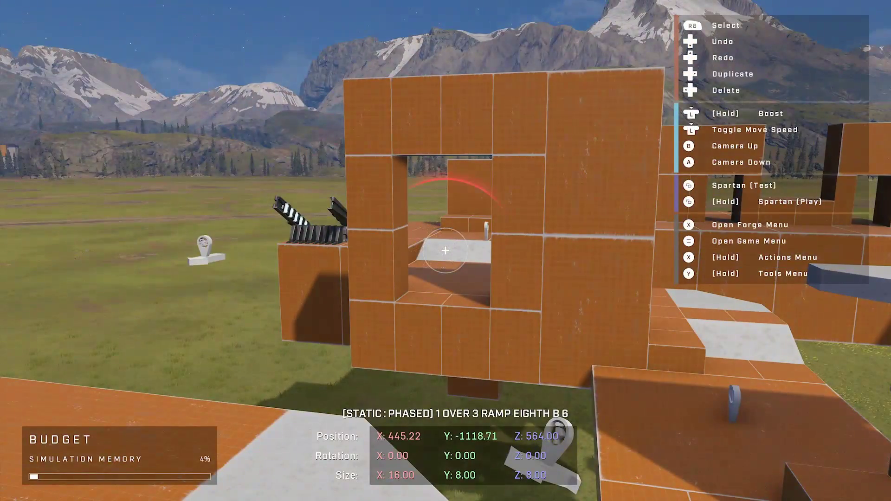
Step: Open the Node Graph that holds the map's bot spawning script
key(w)
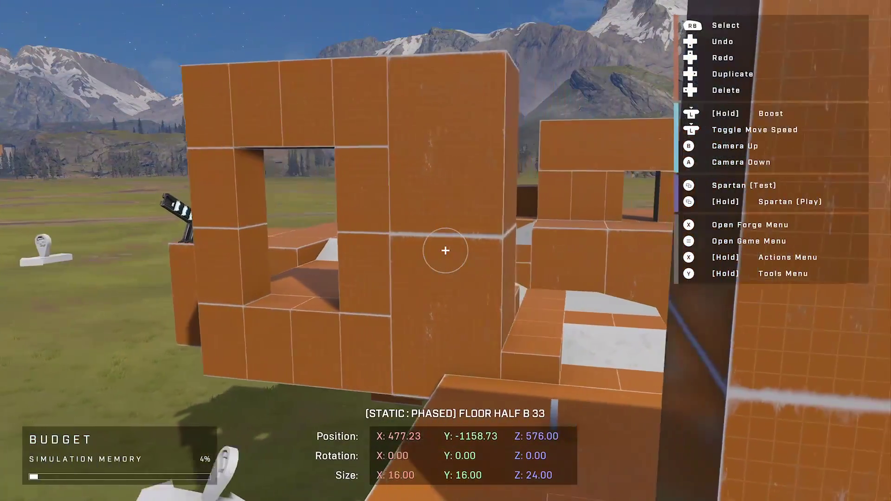
key(s)
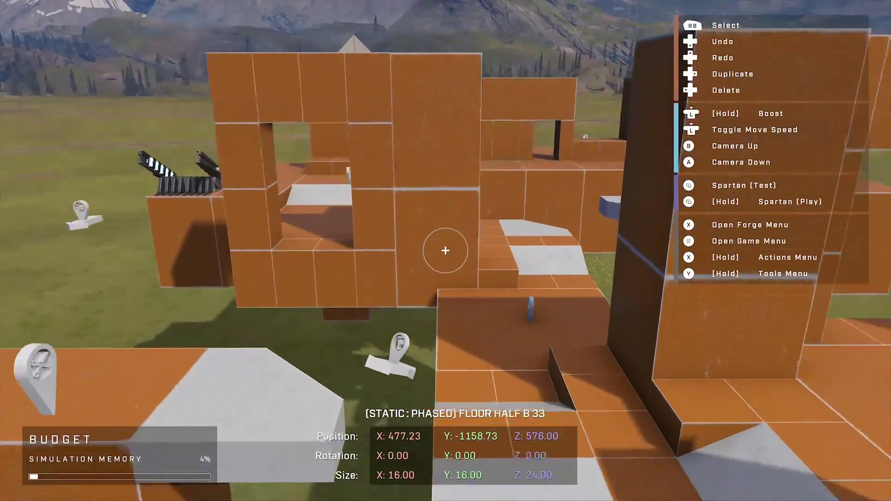
key(w)
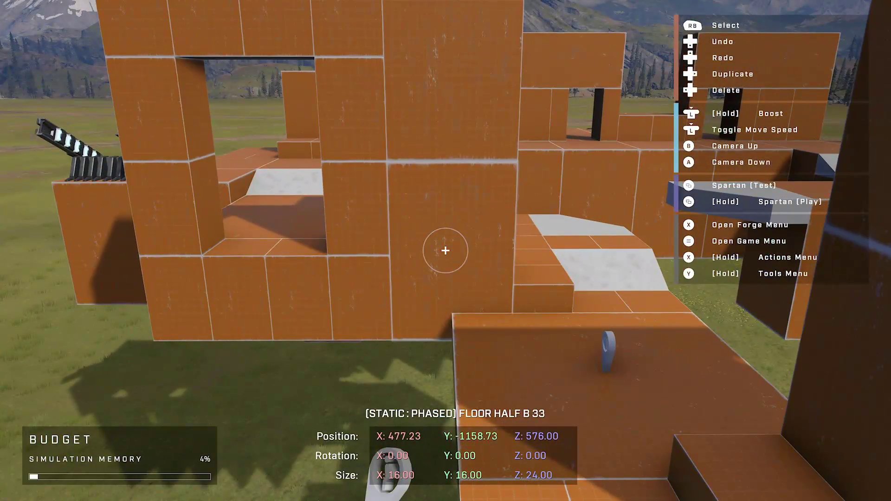
key(y)
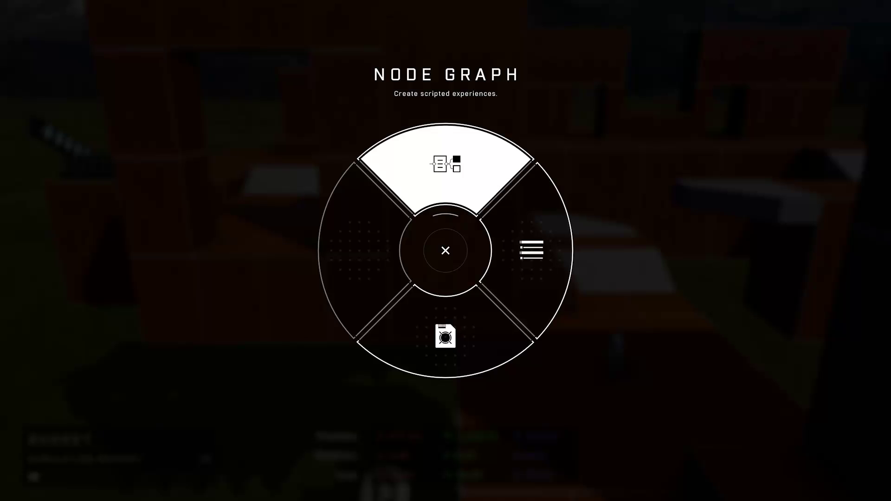
key(a)
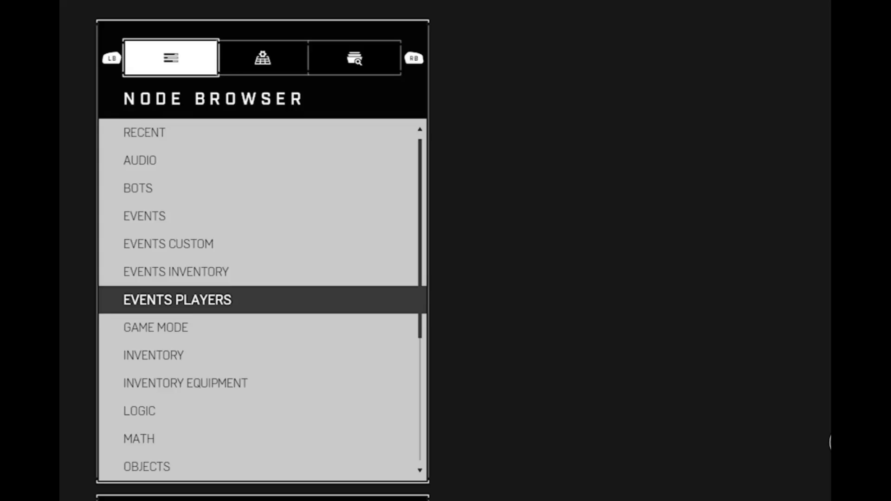
Step: Place an extra On Player Mark node from the Events Players category and delete it again
key(Return)
key(Down)
key(Down)
key(Down)
key(Down)
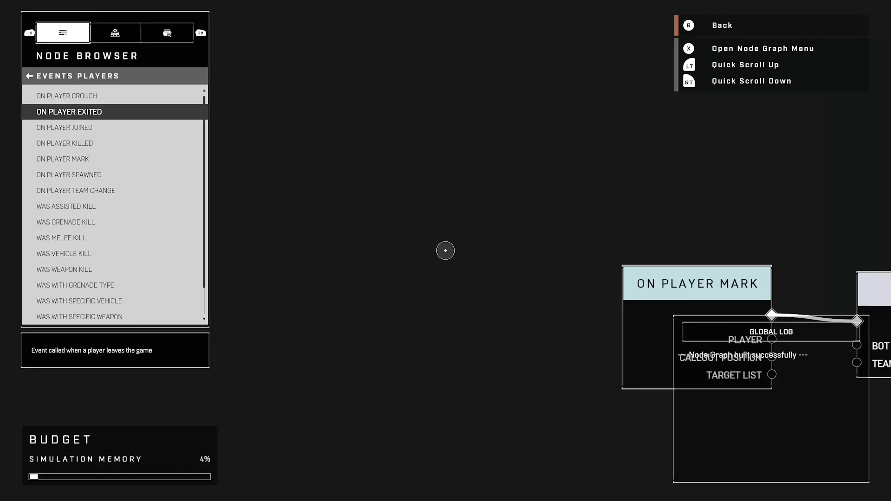
key(Return)
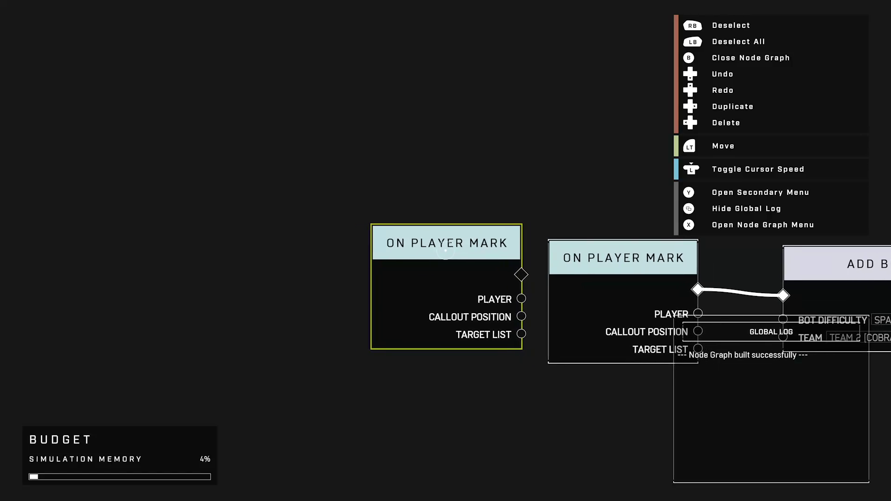
key(Delete)
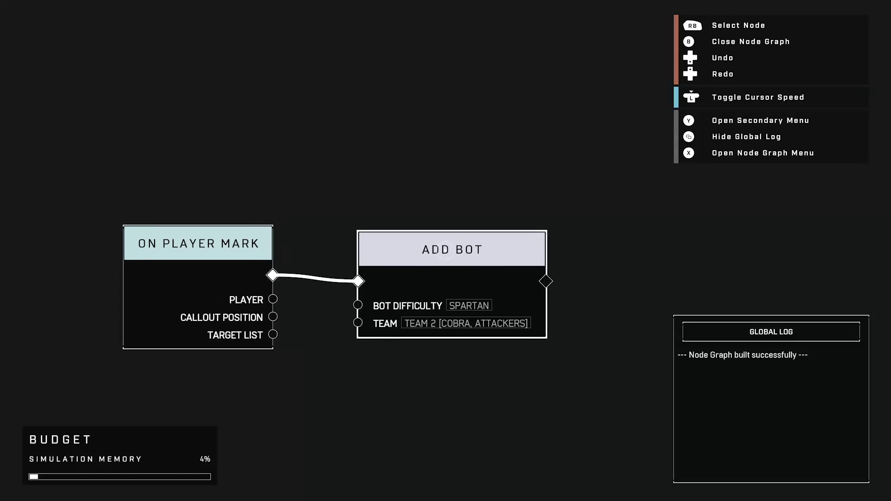
Step: Place an extra Add Bot node from the Bots category and delete it again
key(x)
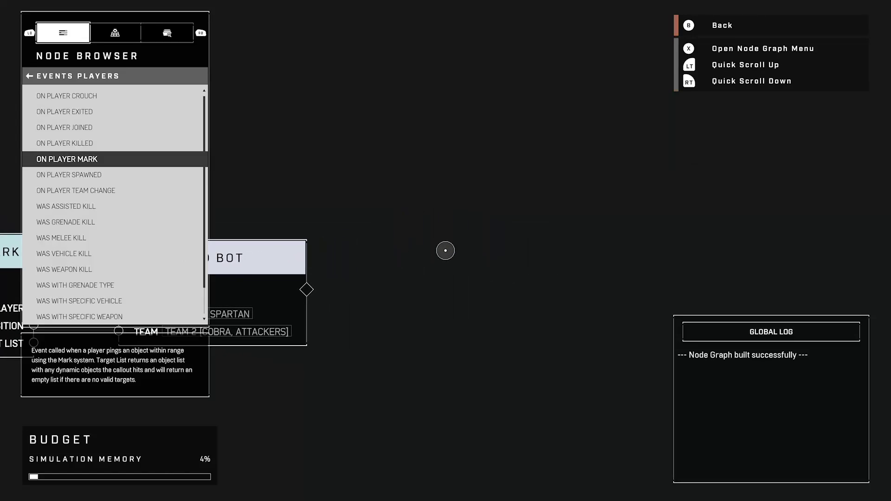
key(b)
key(Up)
key(Up)
key(Up)
key(Up)
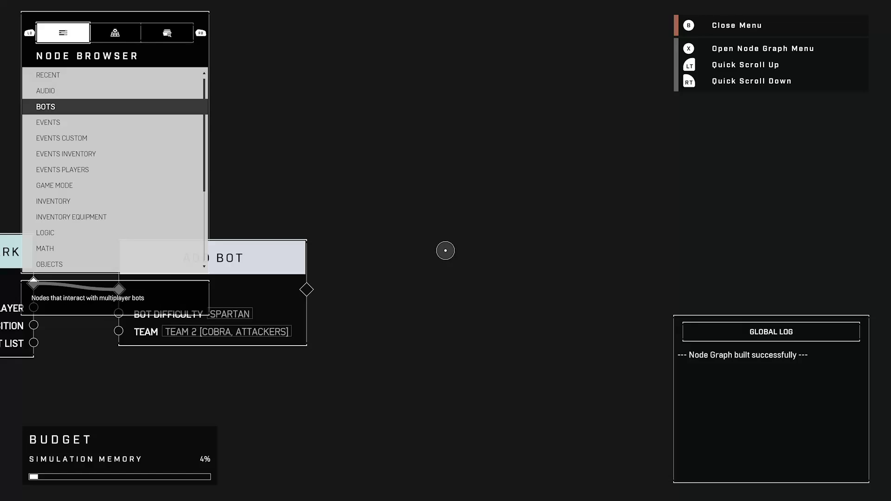
key(Return)
key(Return)
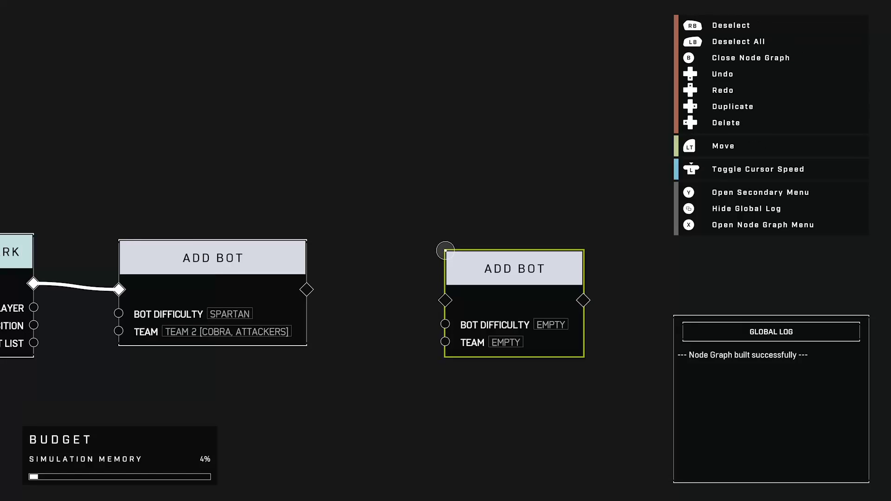
key(Delete)
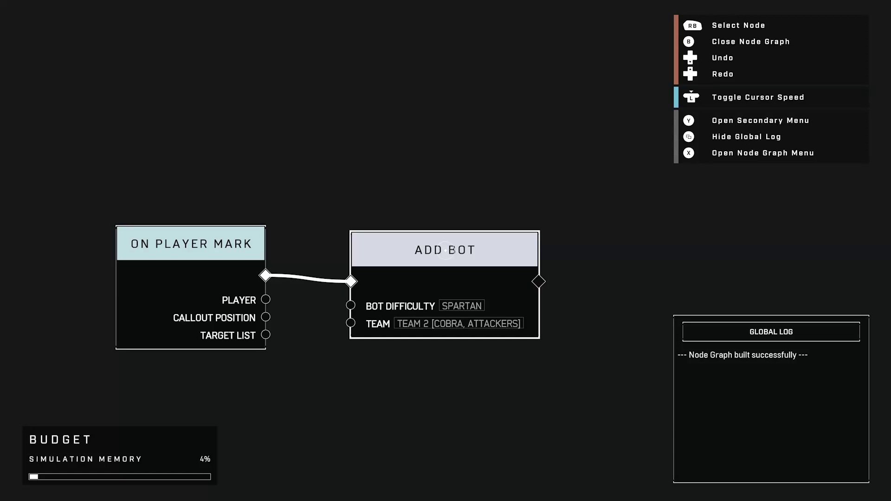
Step: Review the Bot Difficulty and Team inputs in the connected Add Bot node's properties and close the Node Graph
click(445, 249)
key(x)
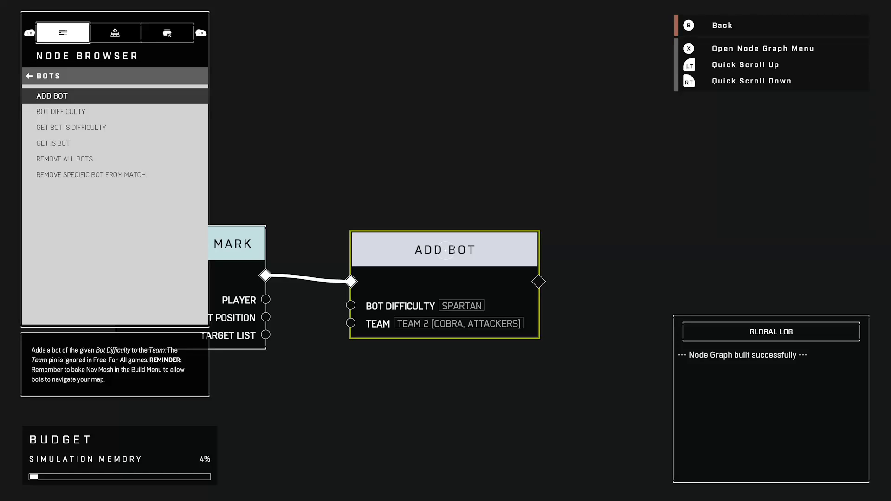
key(e)
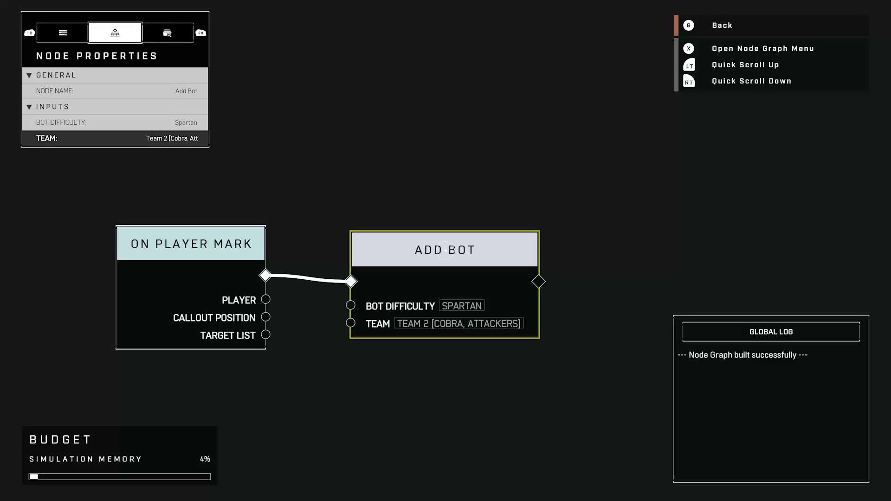
key(Up)
key(Up)
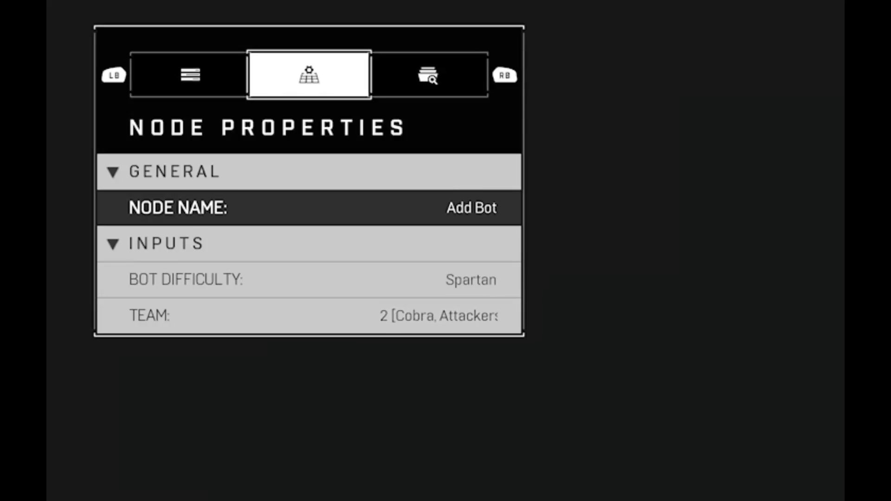
key(Down)
key(Down)
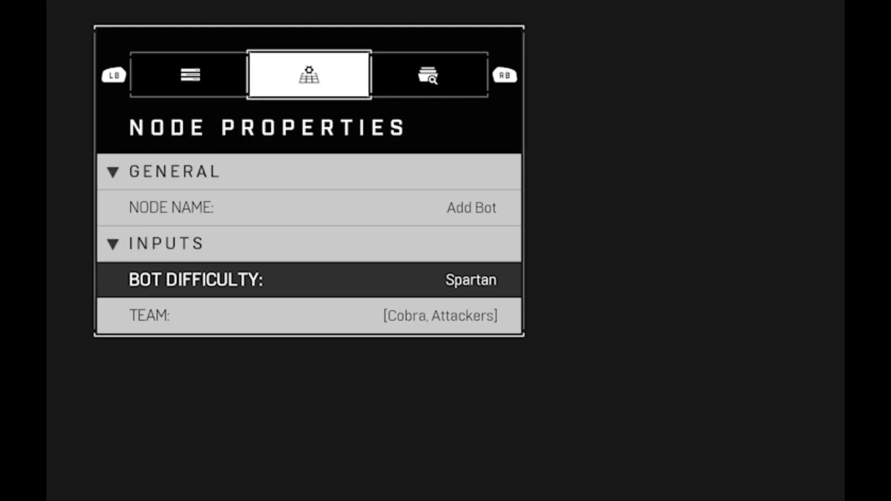
key(Down)
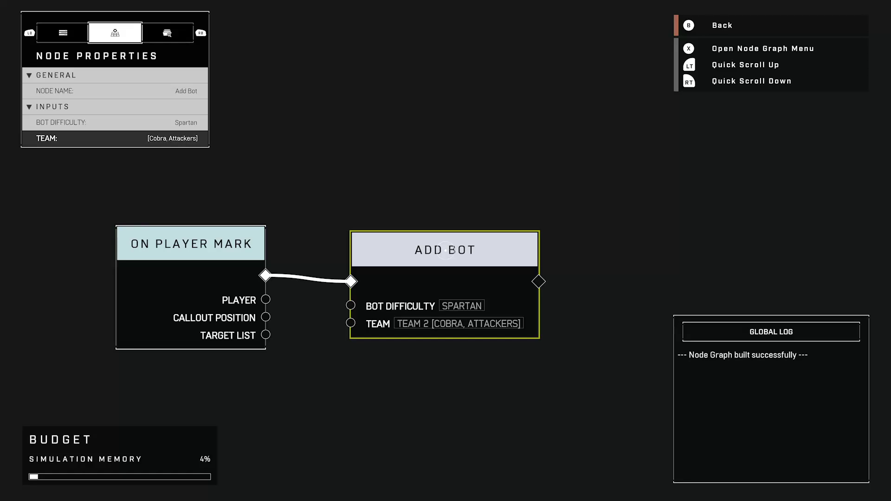
key(Escape)
key(Escape)
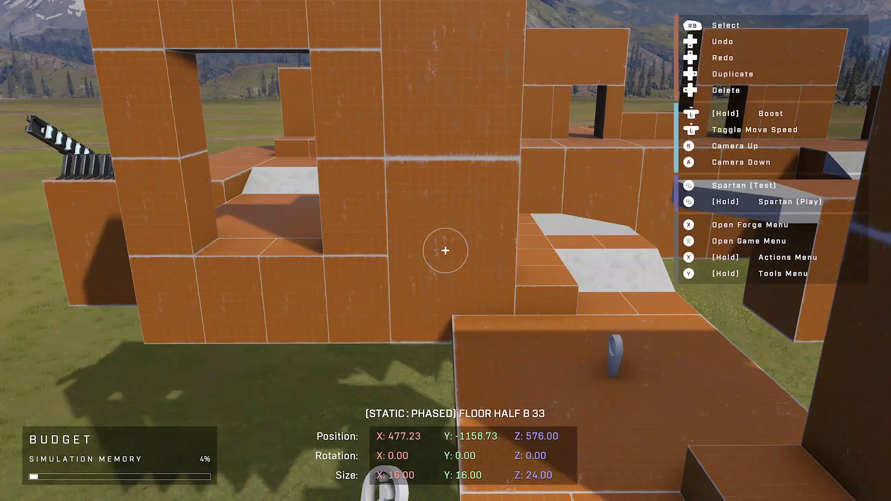
Step: Walk across the platforms toward the kinetic launcher in Test Mode and return to Monitor Mode
key(w)
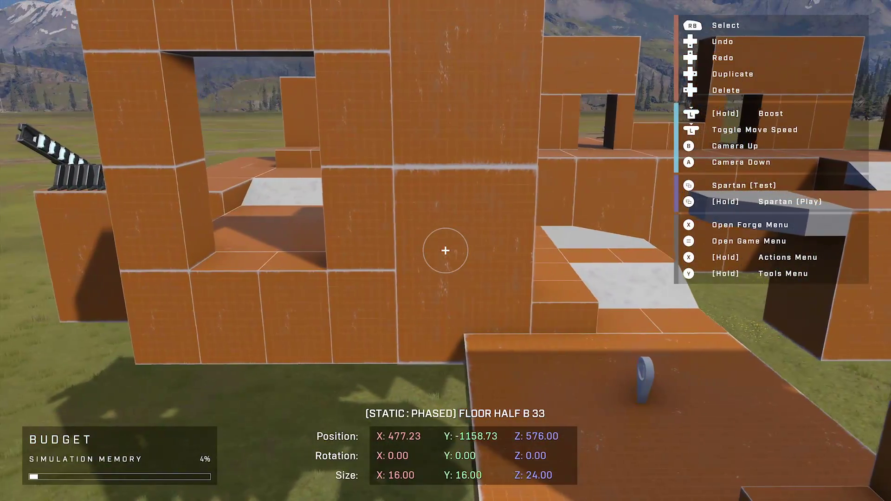
key(Tab)
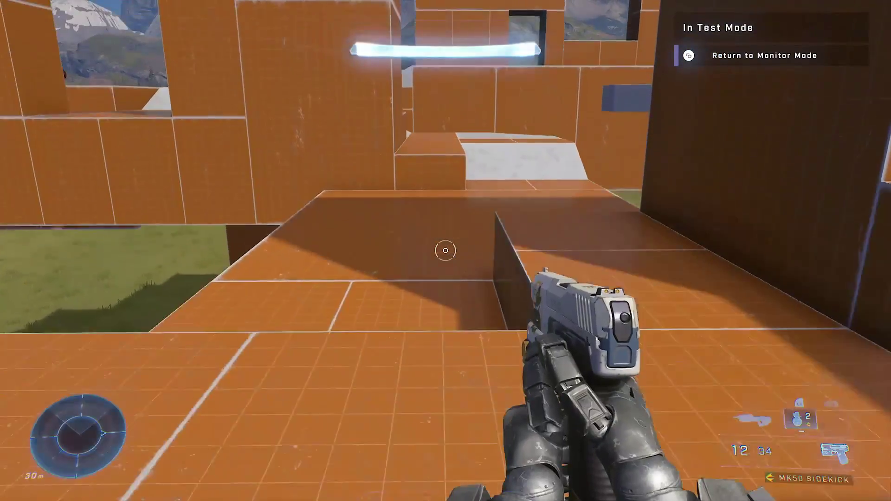
key(w)
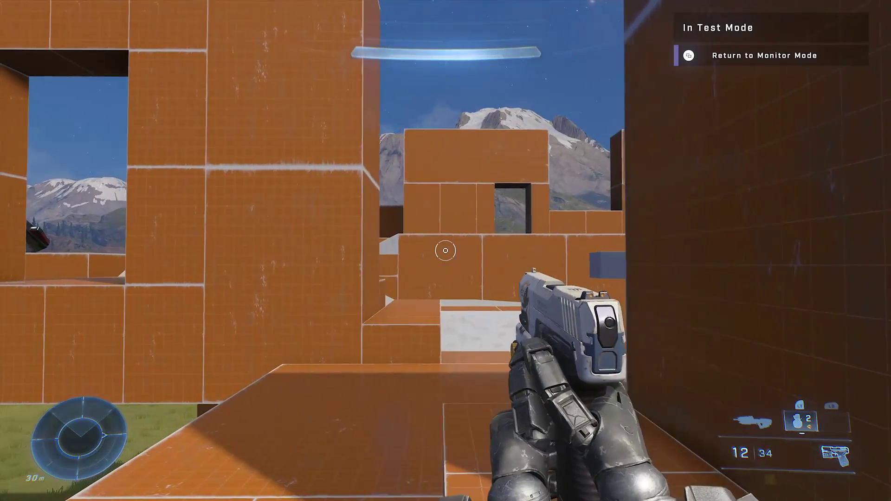
key(w)
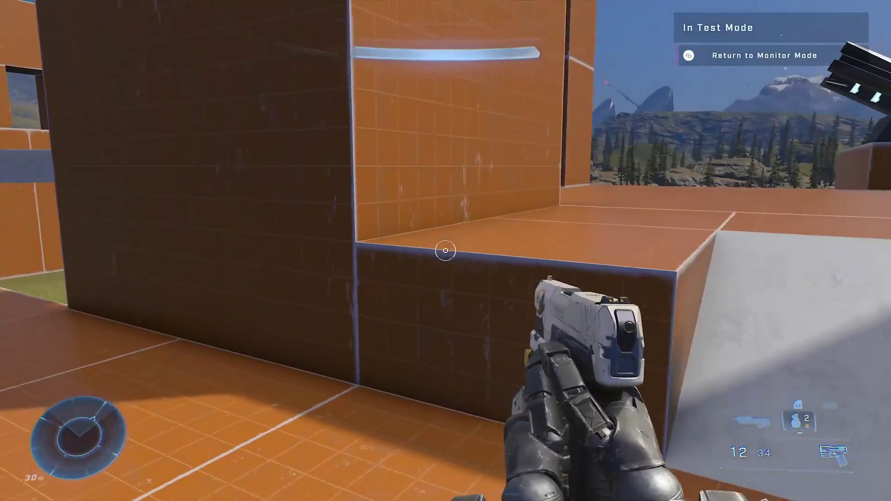
key(w)
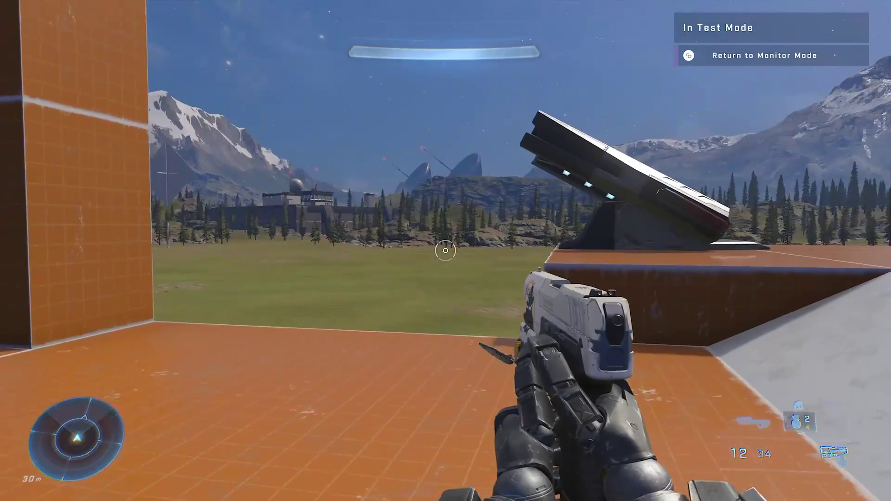
key(Tab)
key(w)
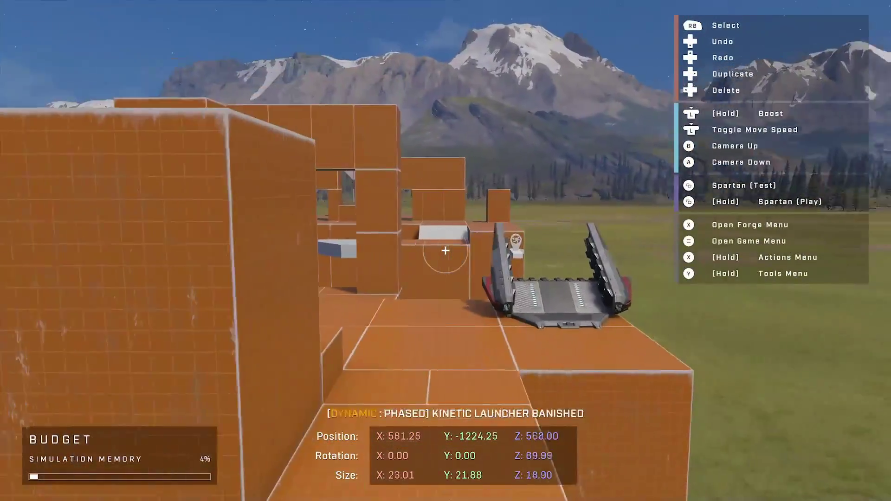
key(w)
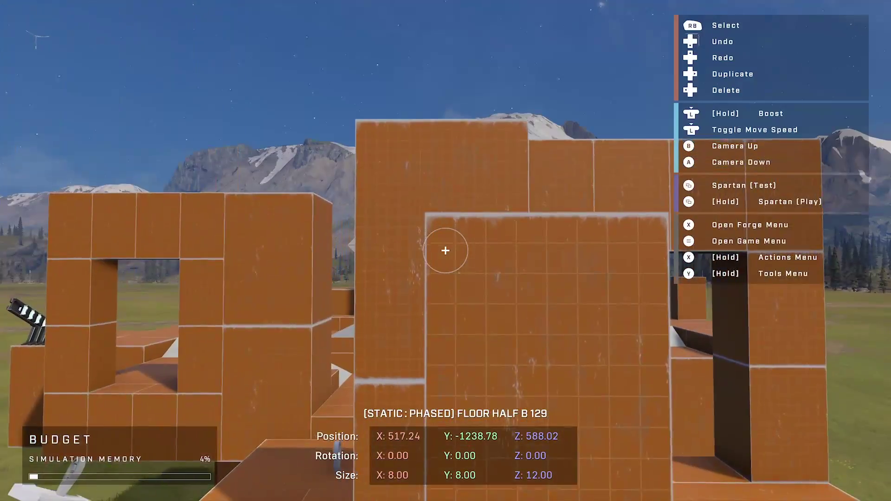
key(w)
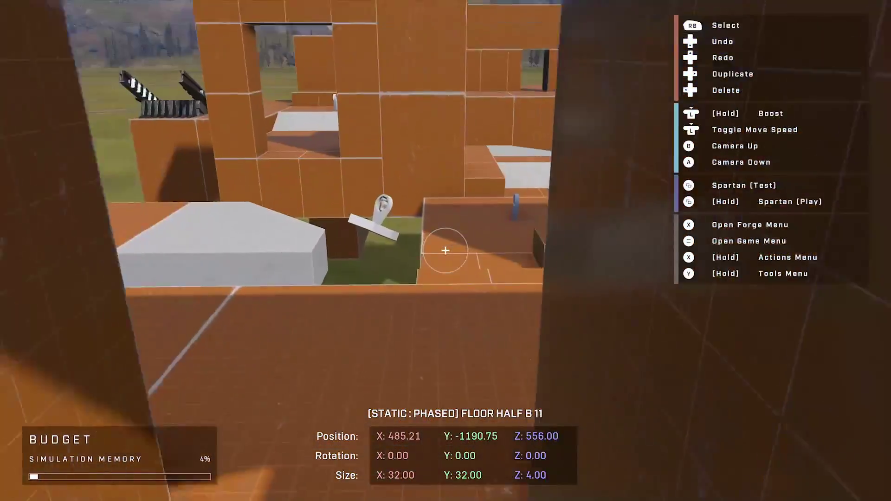
Step: Enter Test Mode, run along the upper platform to the kinetic launcher, and ride it to the opposite side of the map
key(w)
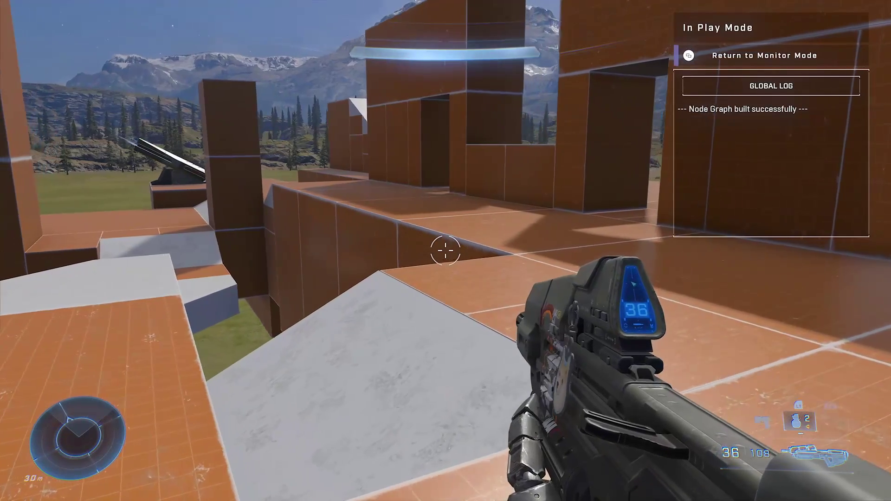
key(w)
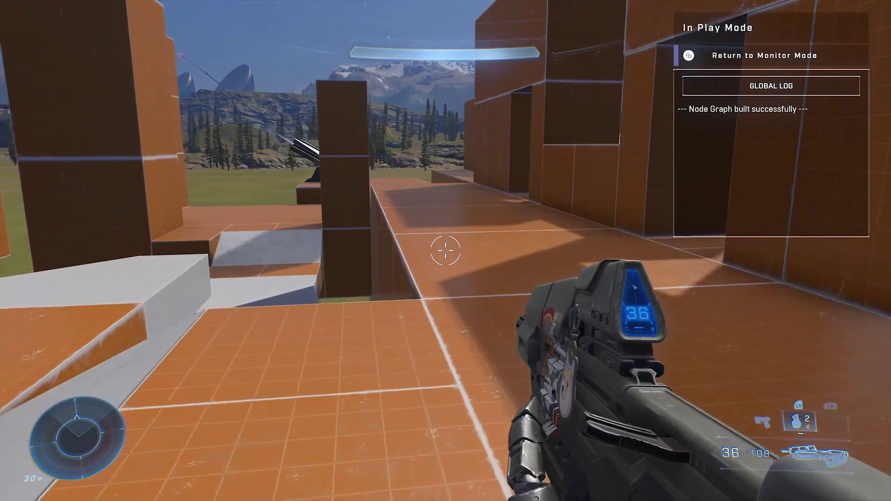
key(w)
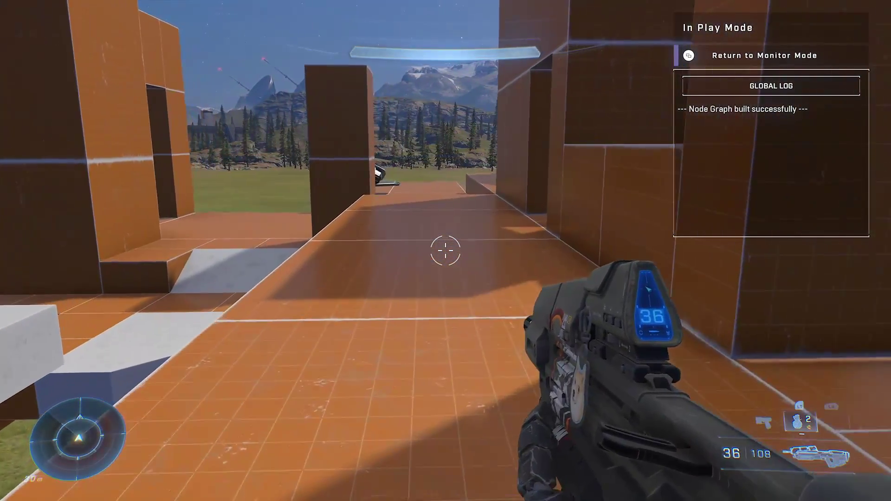
key(w)
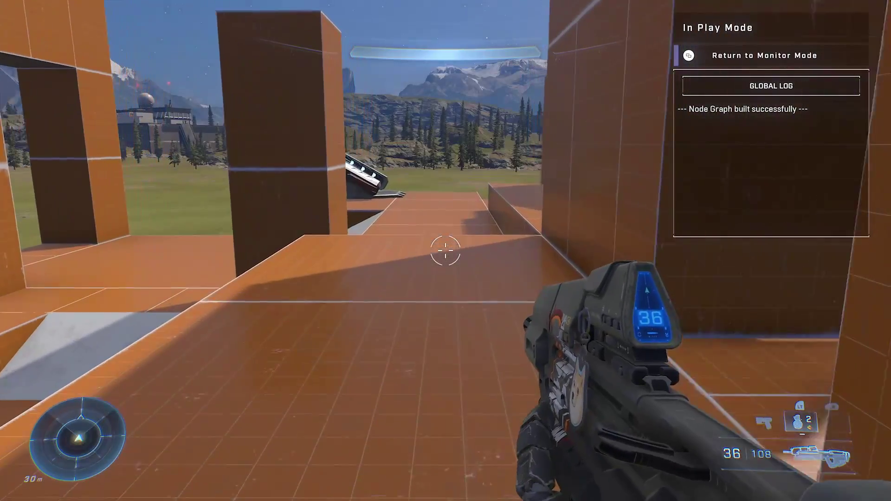
key(w)
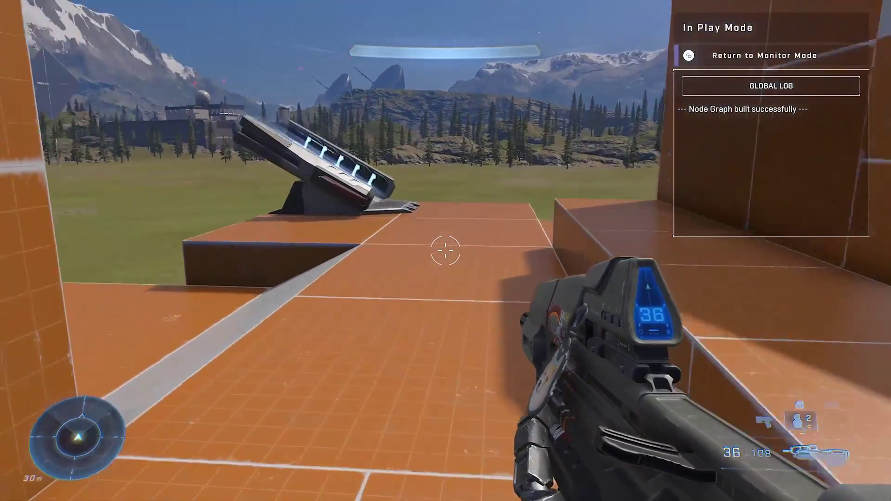
key(w)
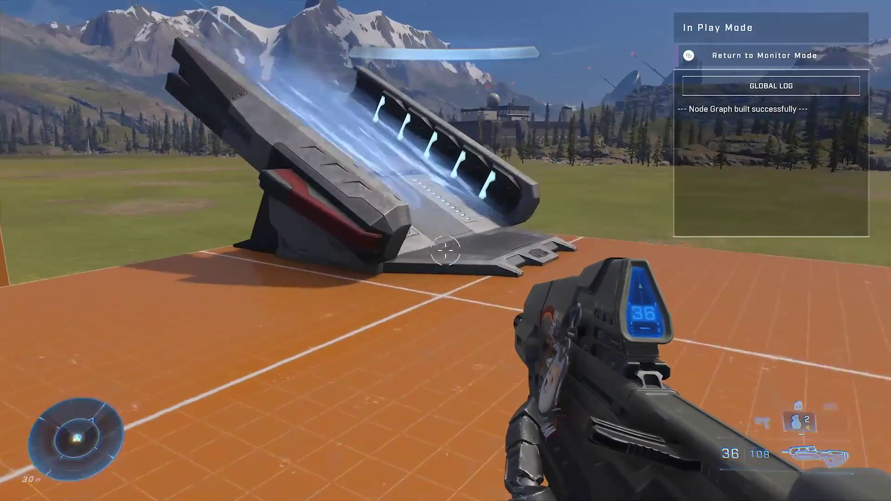
key(w)
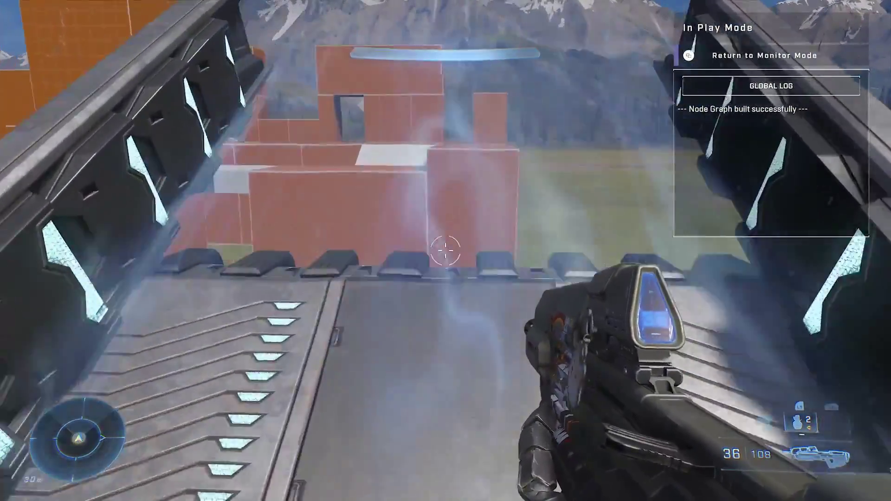
Step: Run the platform and launcher route again and continue past the wall openings toward the large white ramp
key(w)
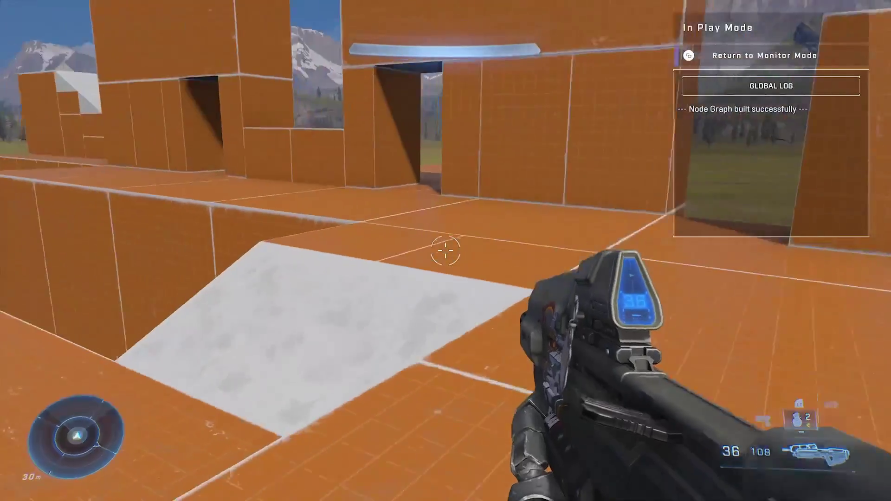
key(w)
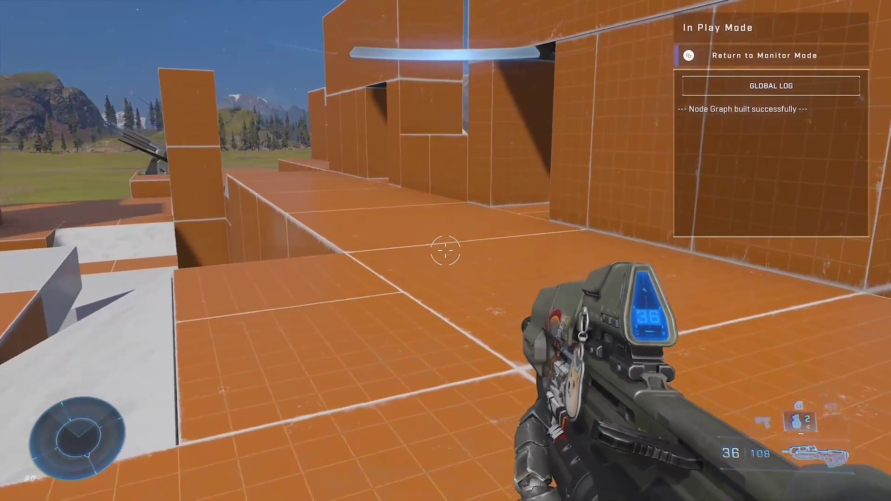
key(w)
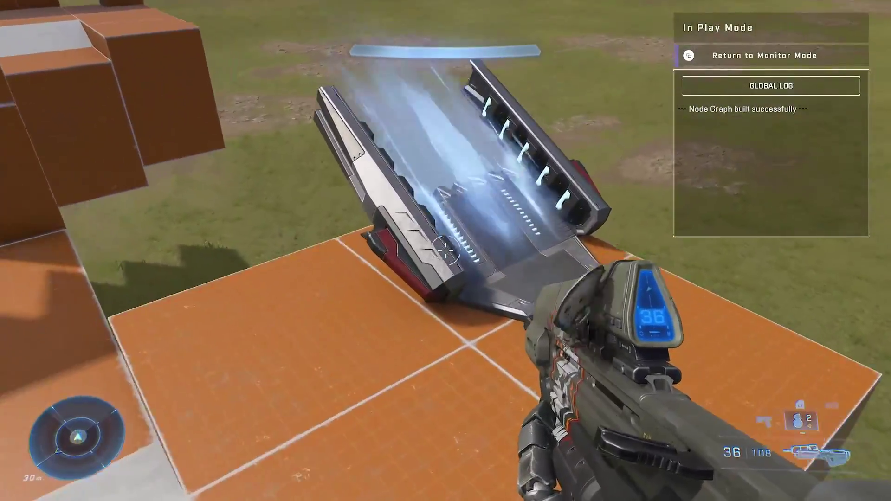
key(w)
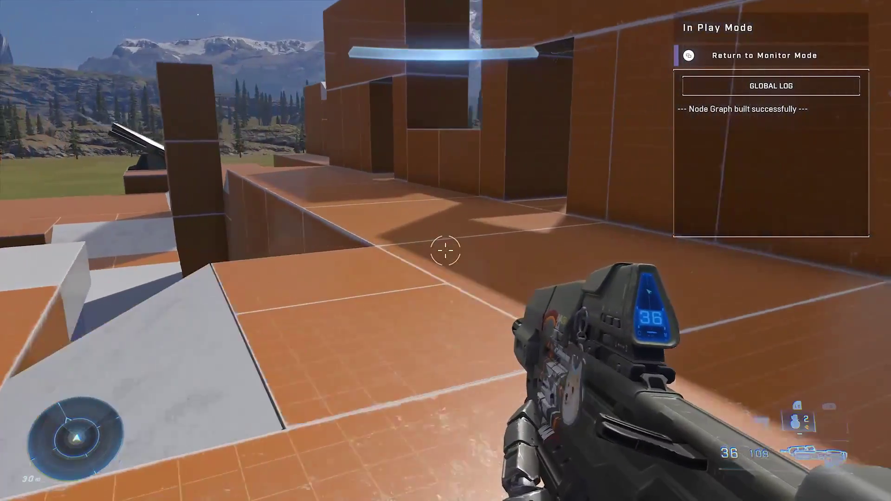
key(w)
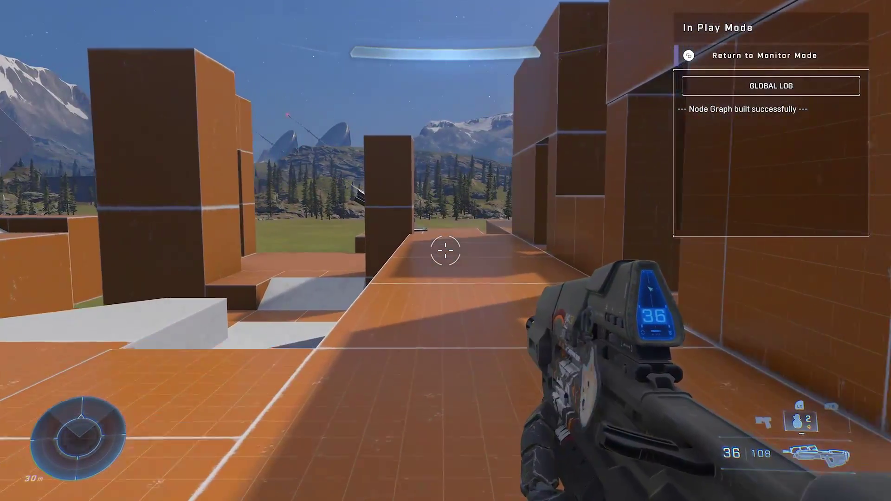
key(w)
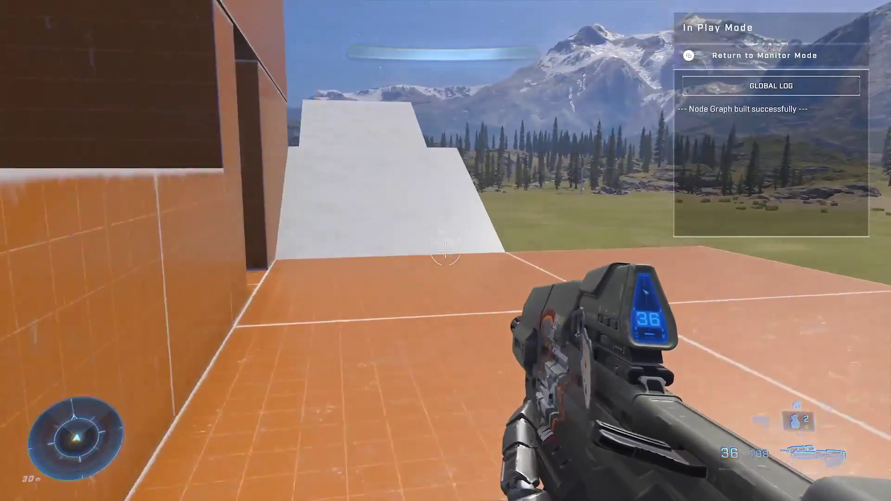